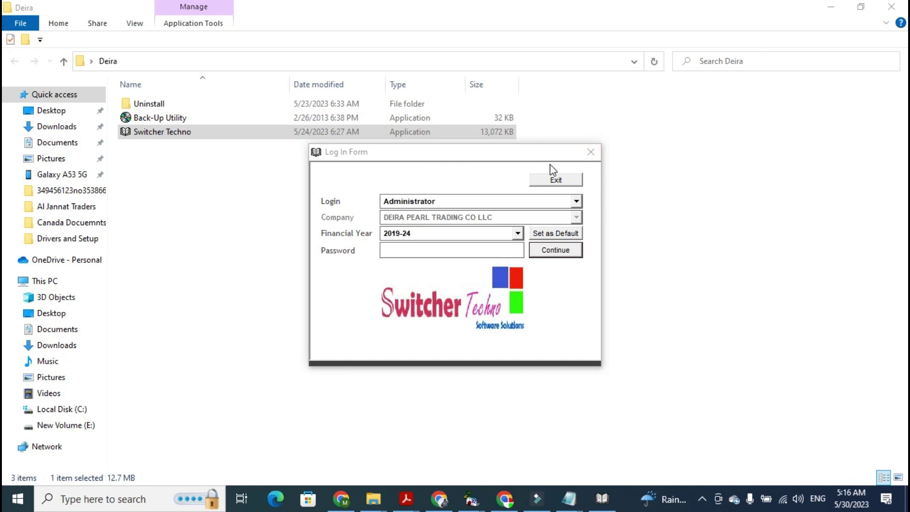
# Step: Log in as Administrator for the 2019-24 financial year, entering the account password
pyautogui.click(531, 198)
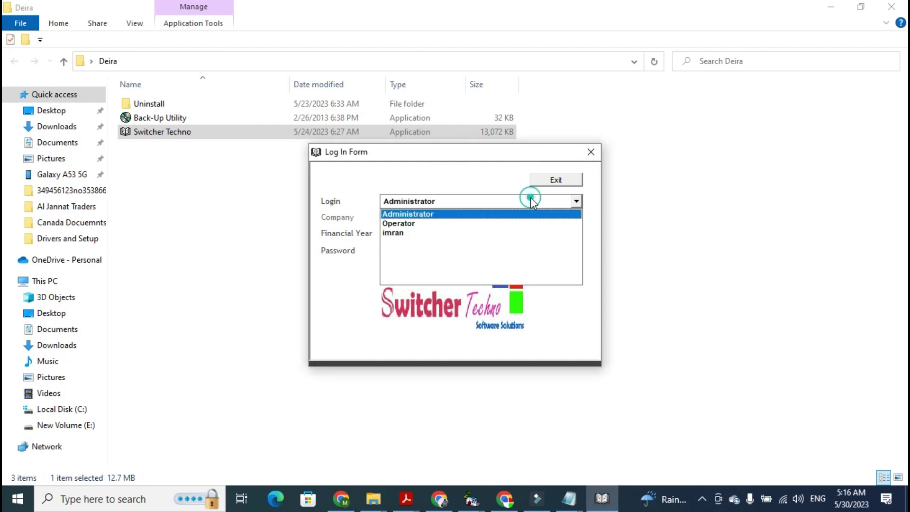
pyautogui.click(516, 213)
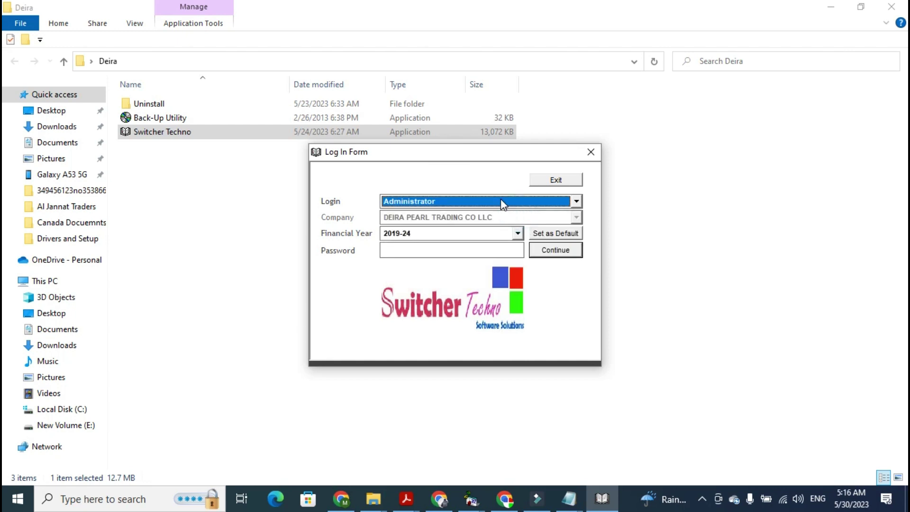
pyautogui.moveTo(490, 149); pyautogui.dragTo(472, 149)
pyautogui.click(476, 198)
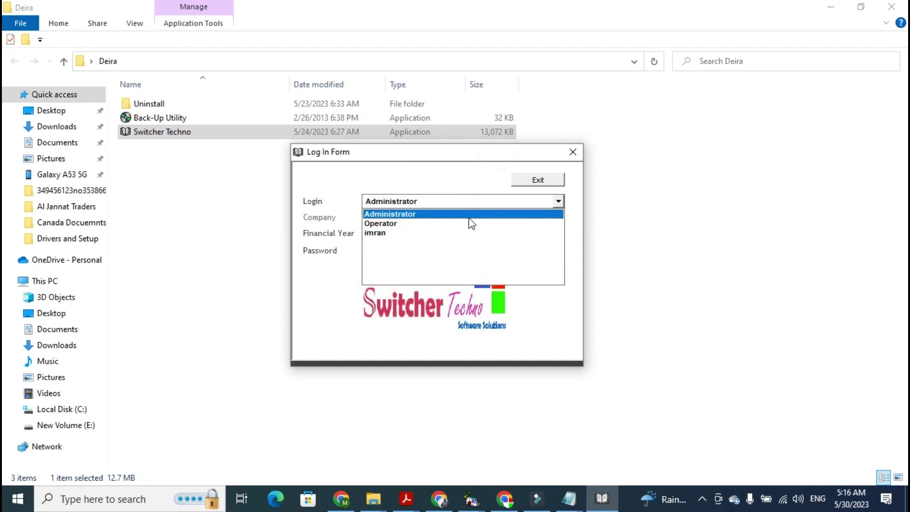
pyautogui.click(469, 217)
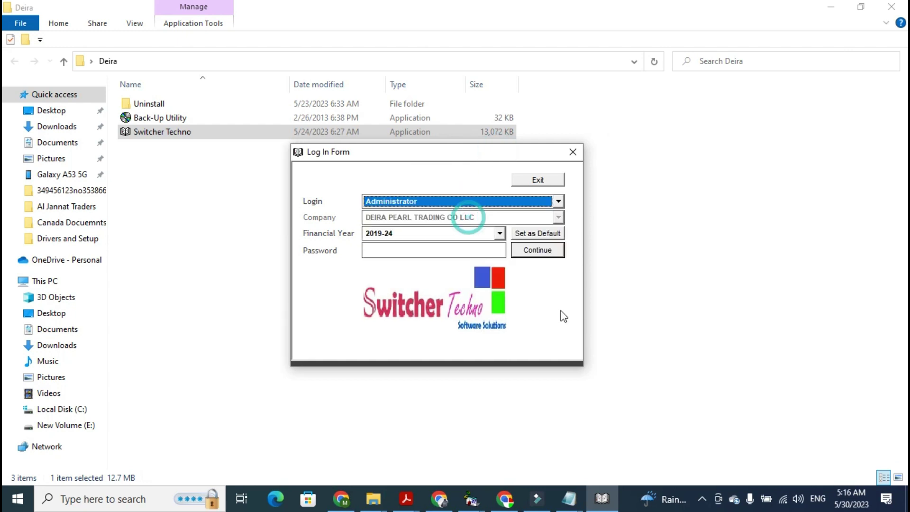
pyautogui.click(536, 256)
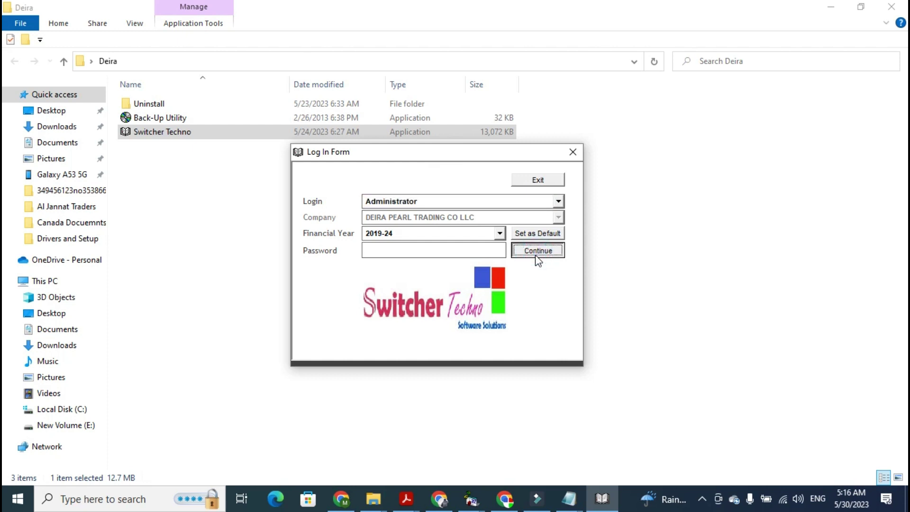
pyautogui.click(535, 256)
pyautogui.press('Return')
pyautogui.write('xxx')
pyautogui.click(536, 257)
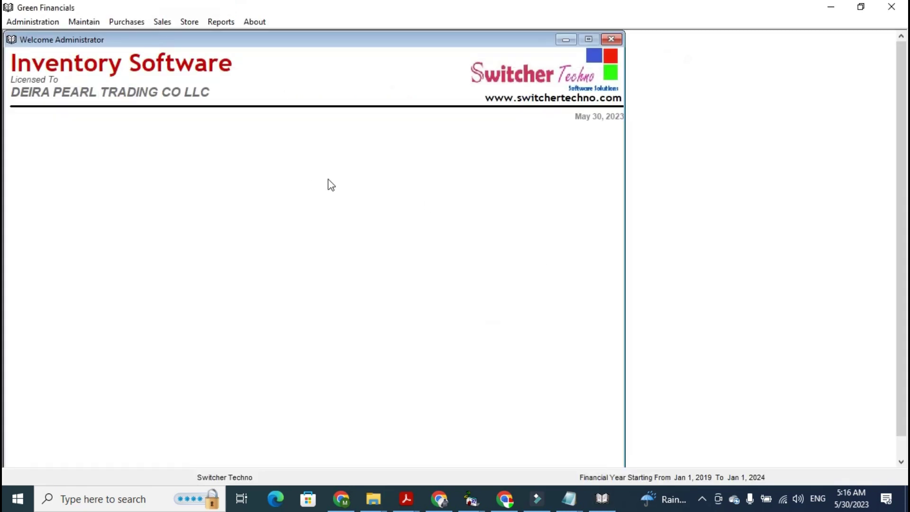
# Step: Add and save a main inventory category named GENERAL ITEMS in the Chart of Inventory
pyautogui.click(82, 22)
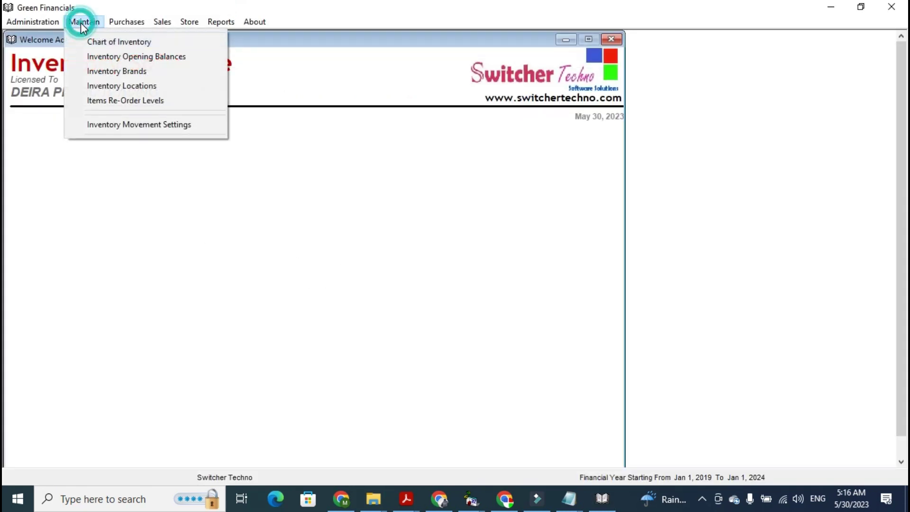
pyautogui.click(99, 45)
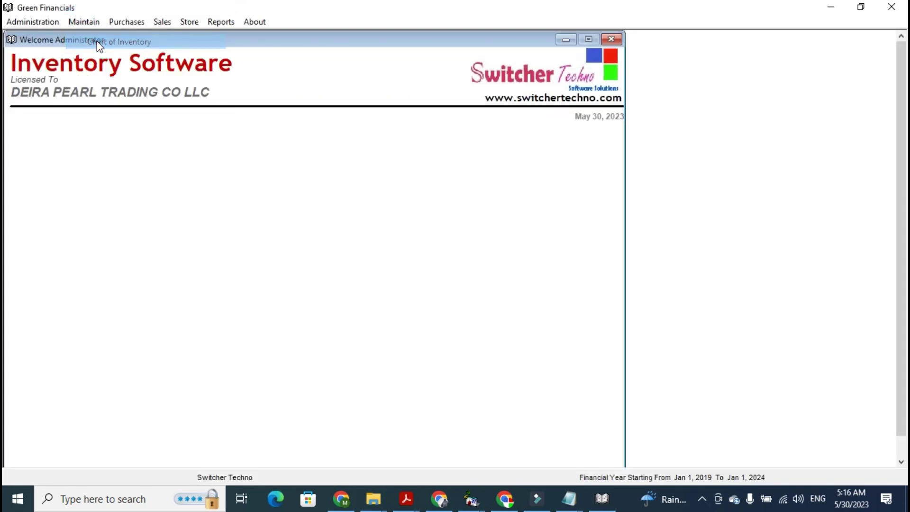
pyautogui.click(635, 107)
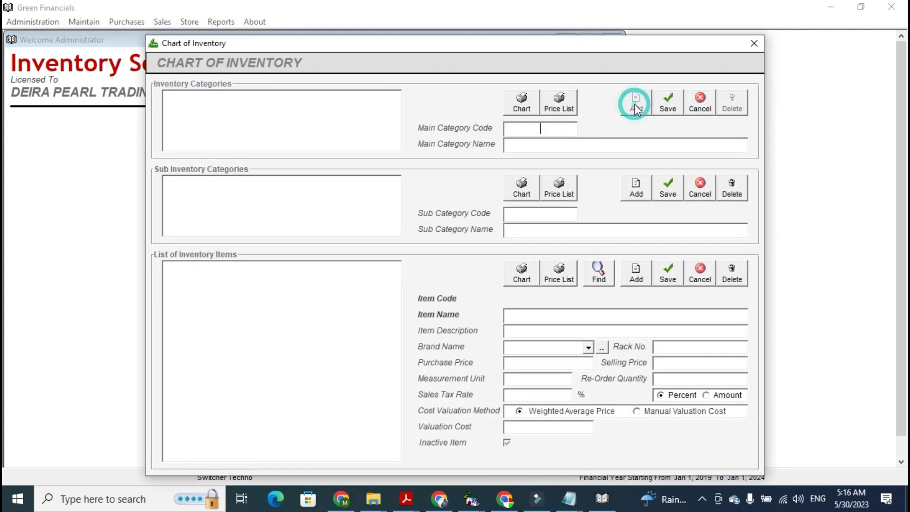
pyautogui.write('GENERAL ITEMS')
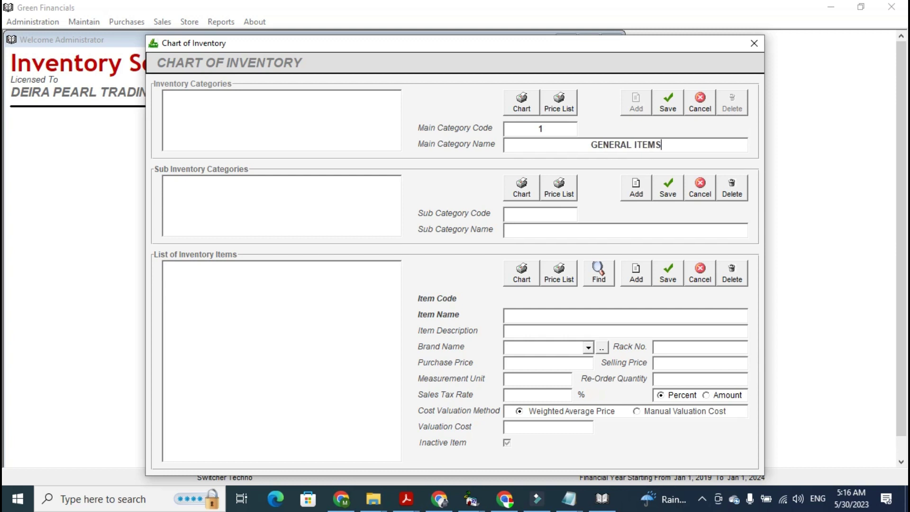
pyautogui.click(668, 102)
# Step: Add and save a sub category named MINERAL WATER under GENERAL ITEMS
pyautogui.click(637, 197)
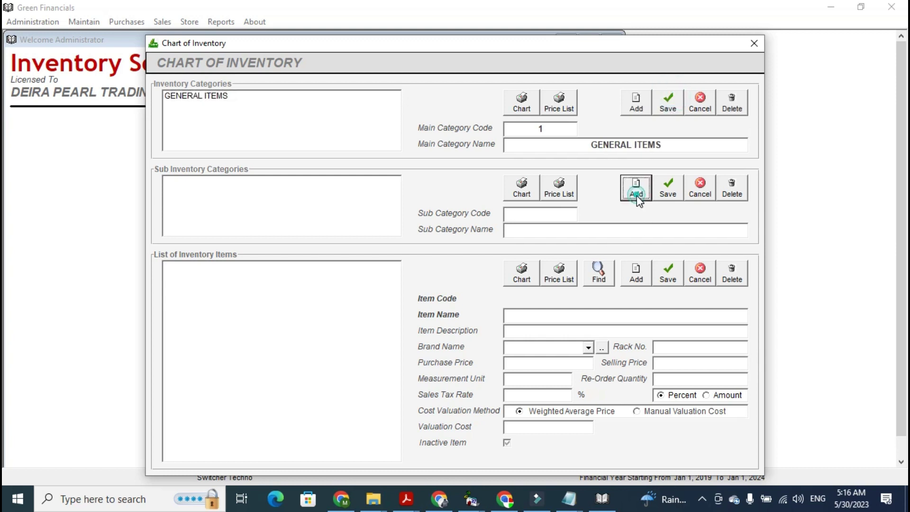
pyautogui.write('MINERAL WATER')
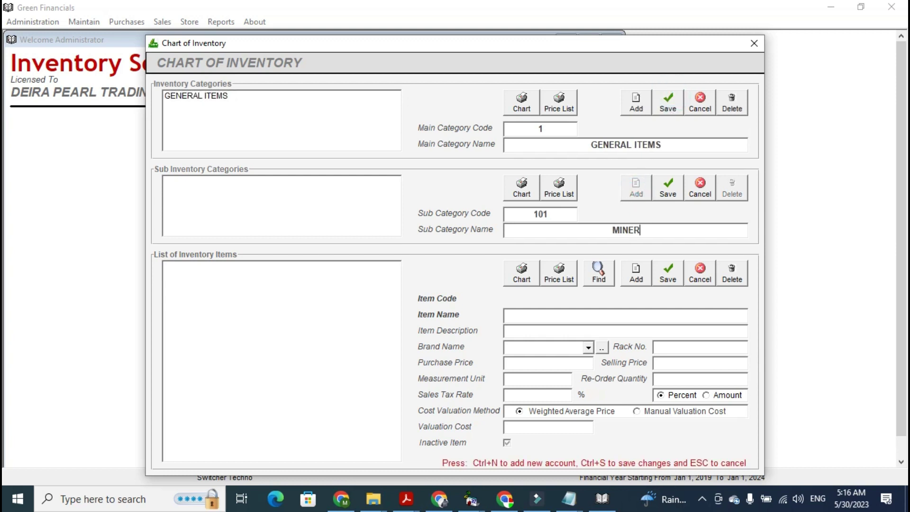
pyautogui.click(657, 197)
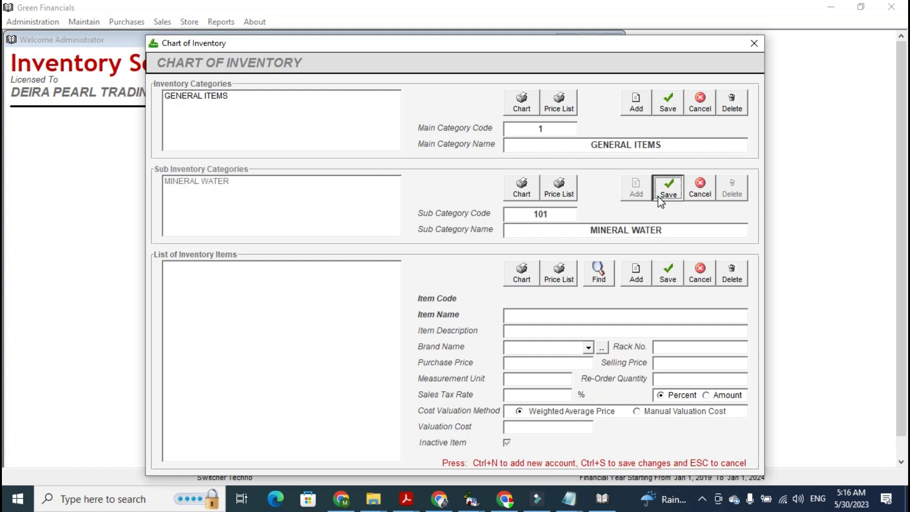
pyautogui.click(256, 183)
pyautogui.click(644, 187)
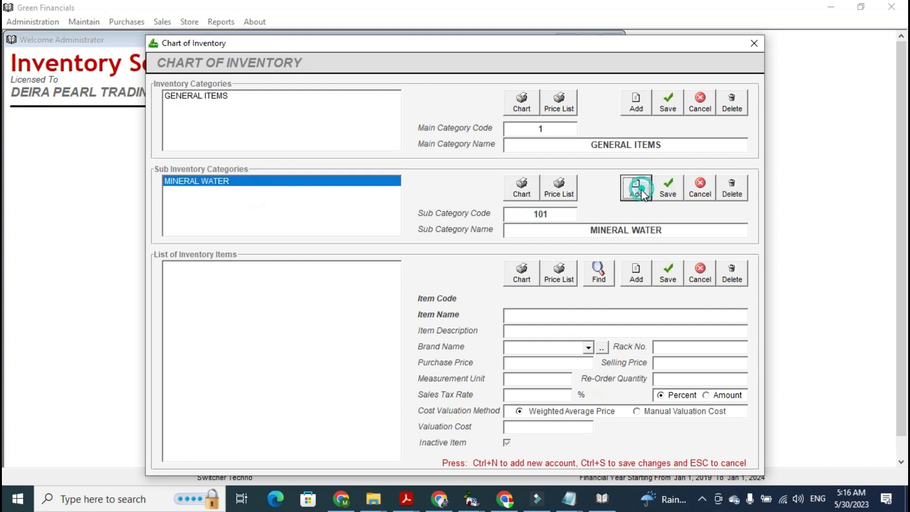
pyautogui.click(700, 187)
# Step: Add the item 19 LITR BOTTLE under MINERAL WATER with purchase price 120 and selling price 150, save it and close the chart
pyautogui.click(251, 187)
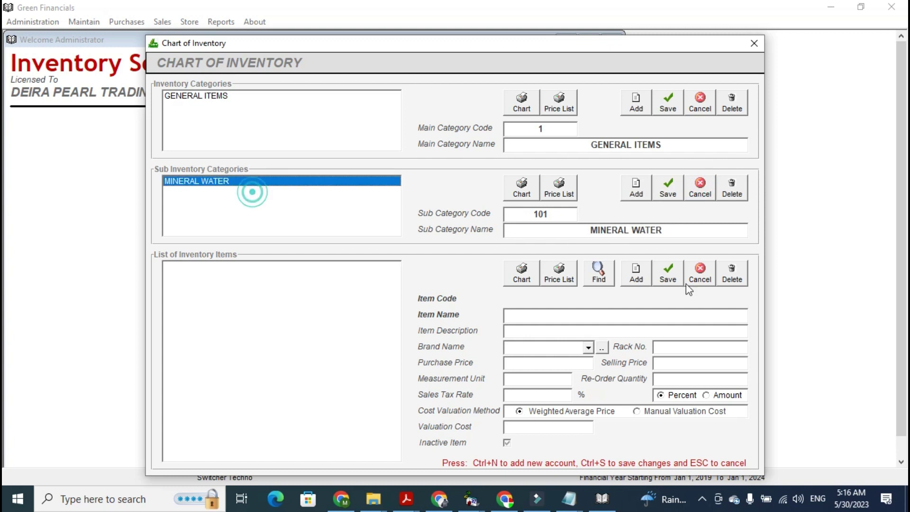
pyautogui.click(641, 275)
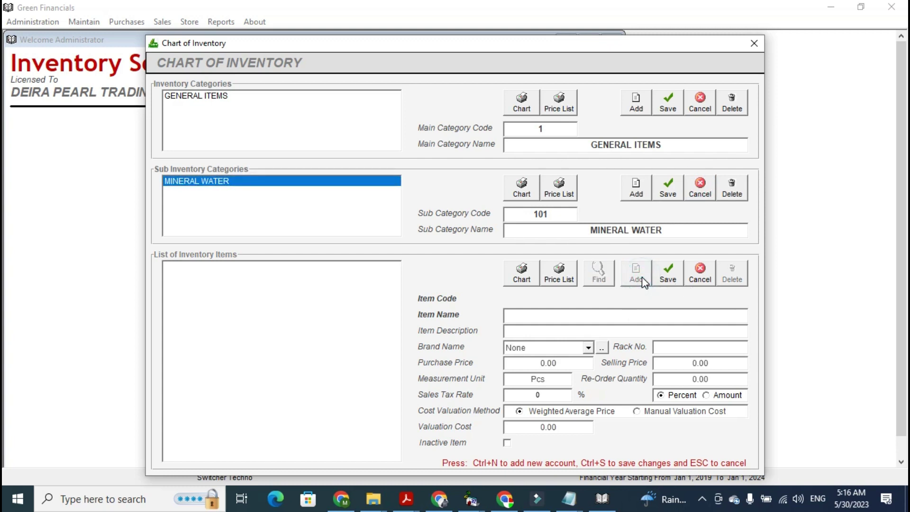
pyautogui.write('19 LITR BOTTLE')
pyautogui.click(549, 363)
pyautogui.write('120')
pyautogui.press('Tab')
pyautogui.write('1')
pyautogui.click(676, 379)
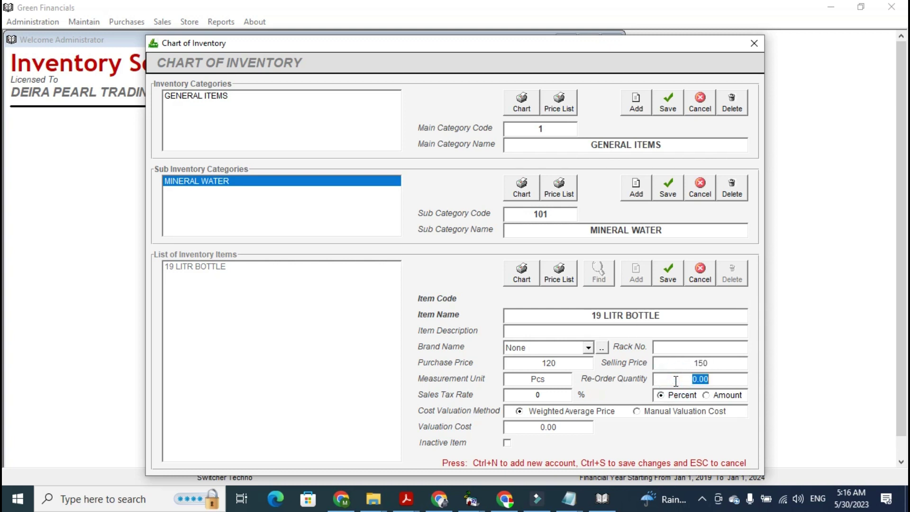
pyautogui.click(668, 275)
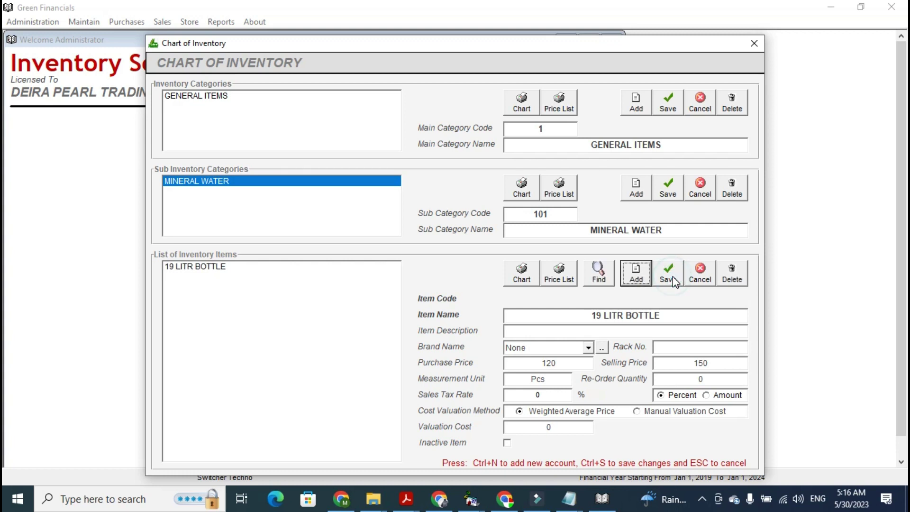
pyautogui.click(187, 318)
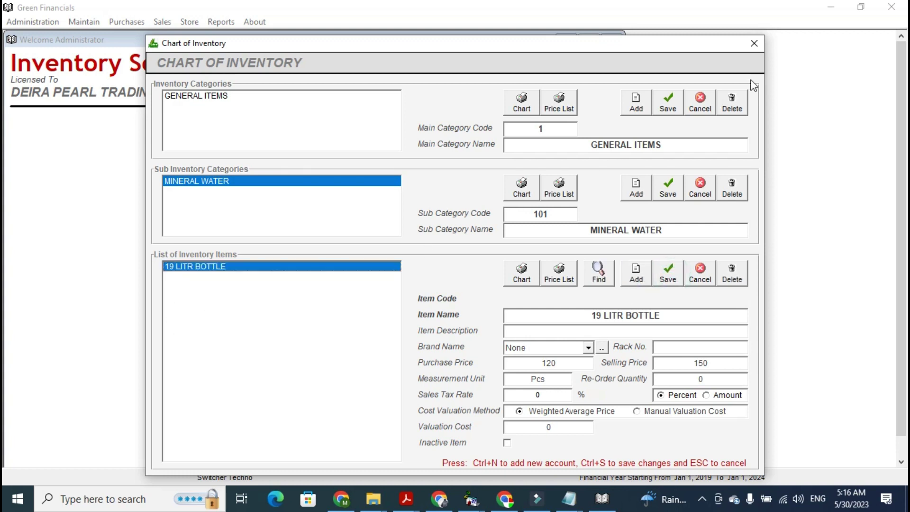
pyautogui.click(754, 43)
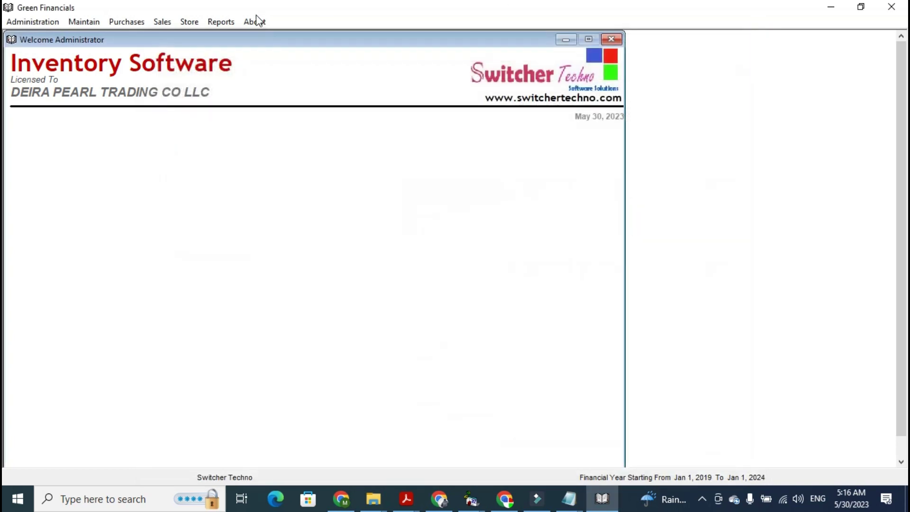
# Step: Add and save a new inventory location named Warehouse
pyautogui.click(84, 22)
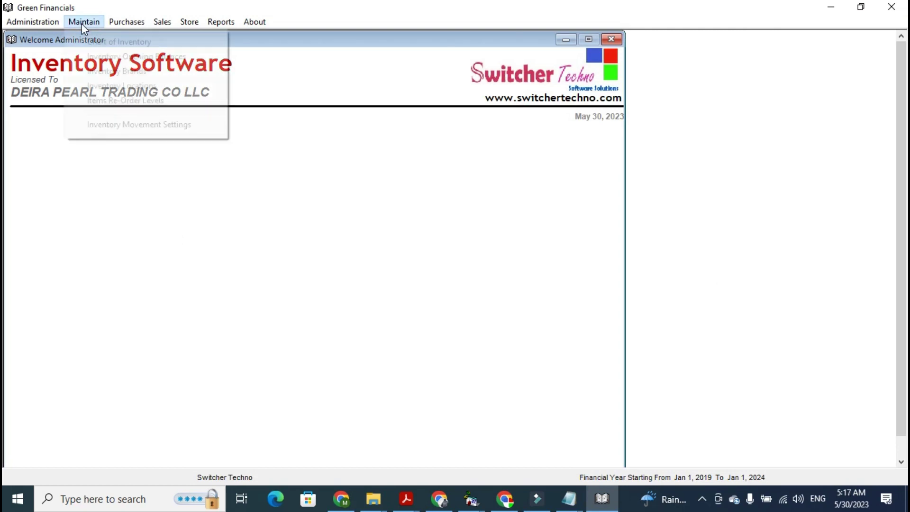
pyautogui.click(135, 85)
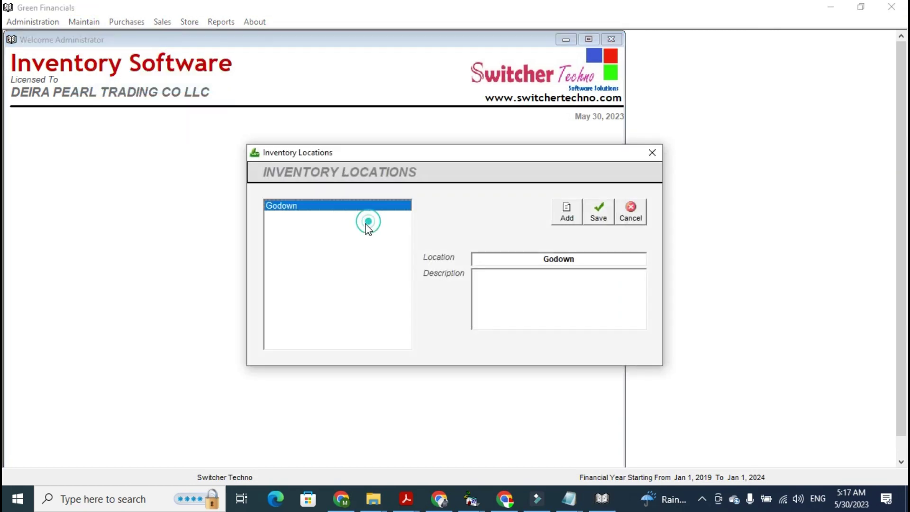
pyautogui.click(578, 206)
pyautogui.write('Ware')
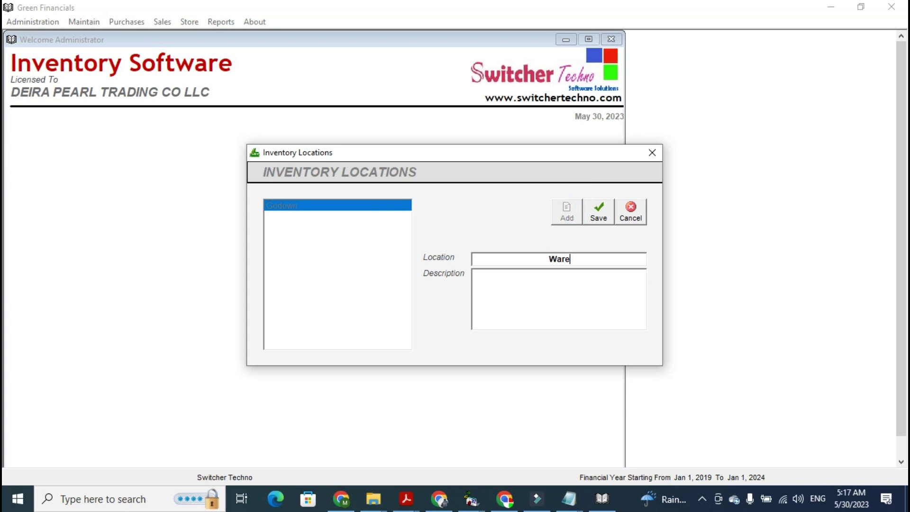
pyautogui.write('house')
pyautogui.click(598, 211)
# Step: Add and save another inventory location named Main Store, and close the locations form
pyautogui.click(566, 210)
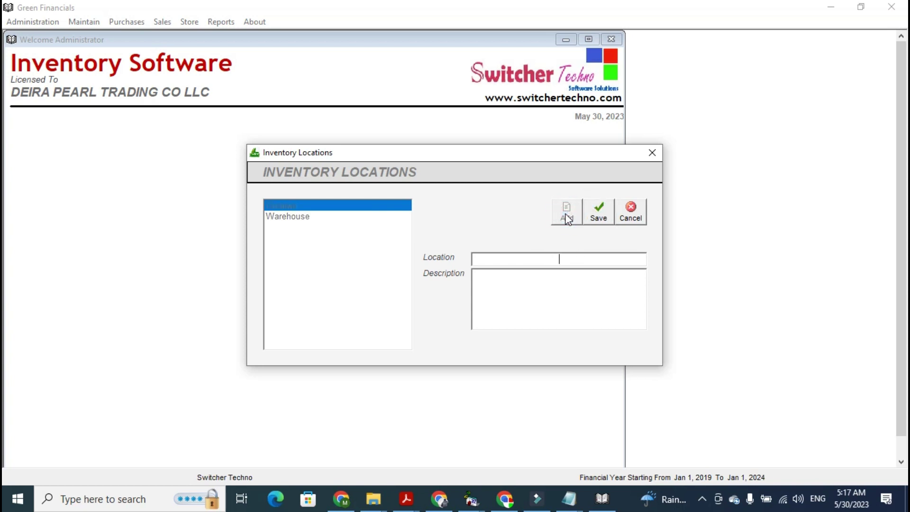
pyautogui.write('Main Store')
pyautogui.click(598, 211)
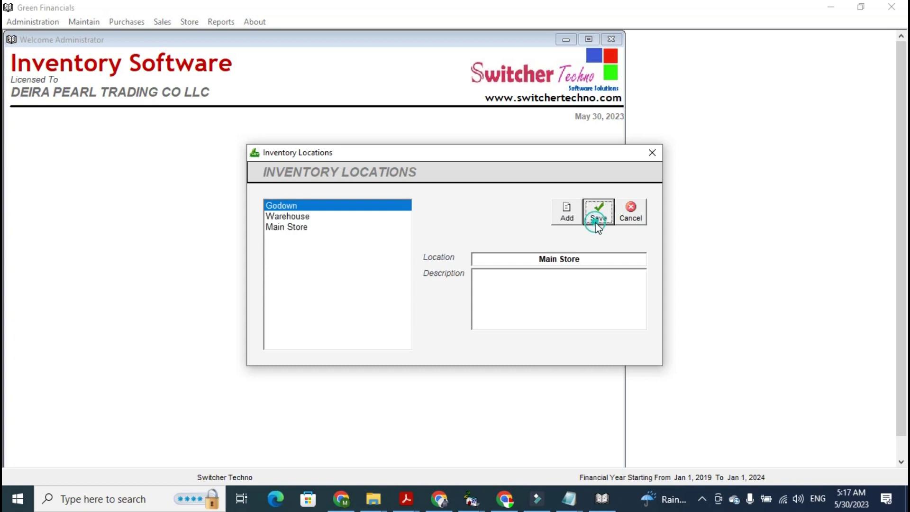
pyautogui.click(651, 153)
pyautogui.doubleClick(87, 13)
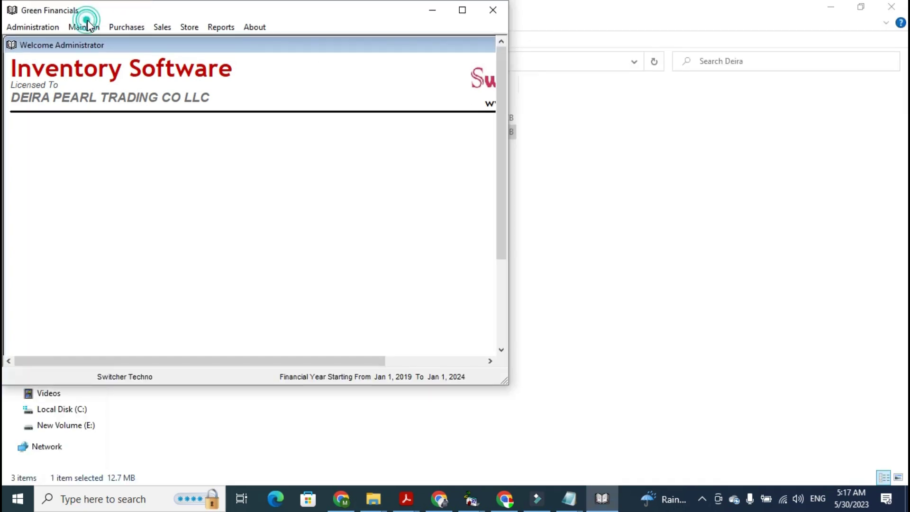
pyautogui.click(462, 10)
pyautogui.click(84, 22)
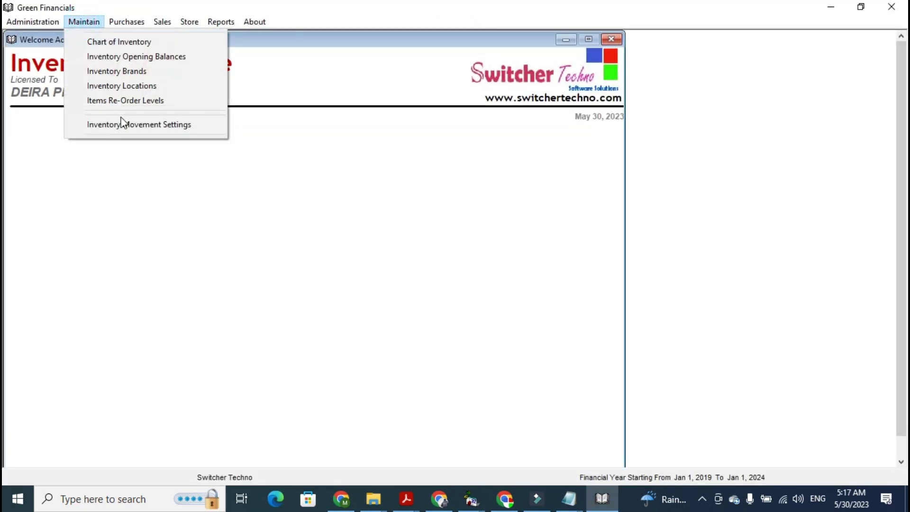
# Step: View the Purchase Orders form and close it
pyautogui.click(126, 22)
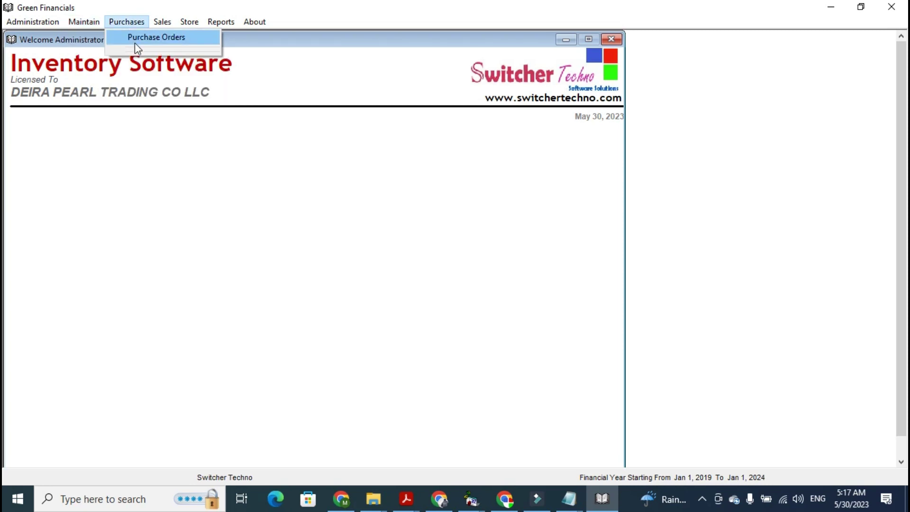
pyautogui.click(135, 43)
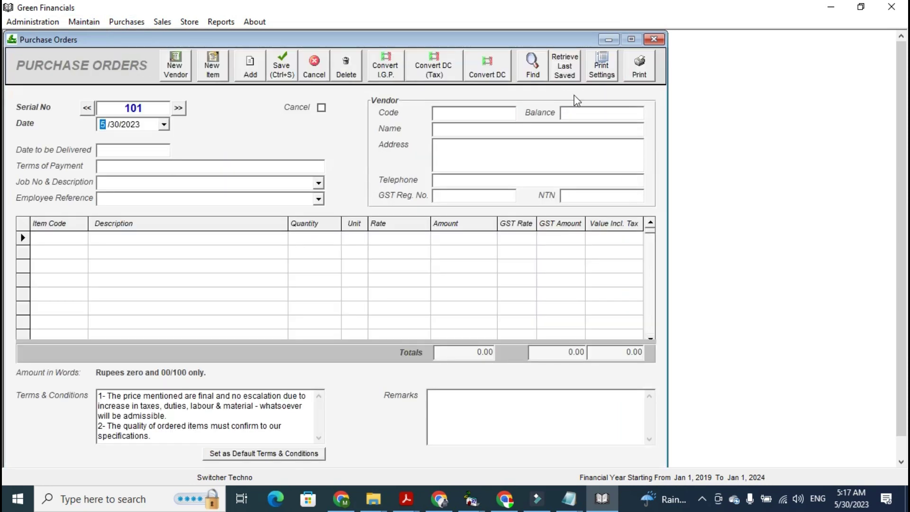
pyautogui.click(658, 43)
# Step: Open the Inwards Gate Passes form and look up vendors matching "s" in the vendor code
pyautogui.click(190, 21)
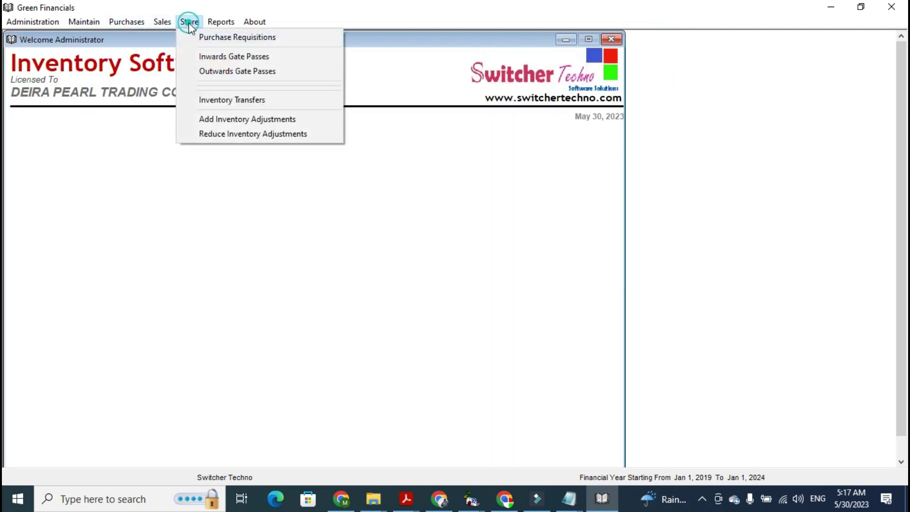
pyautogui.click(214, 59)
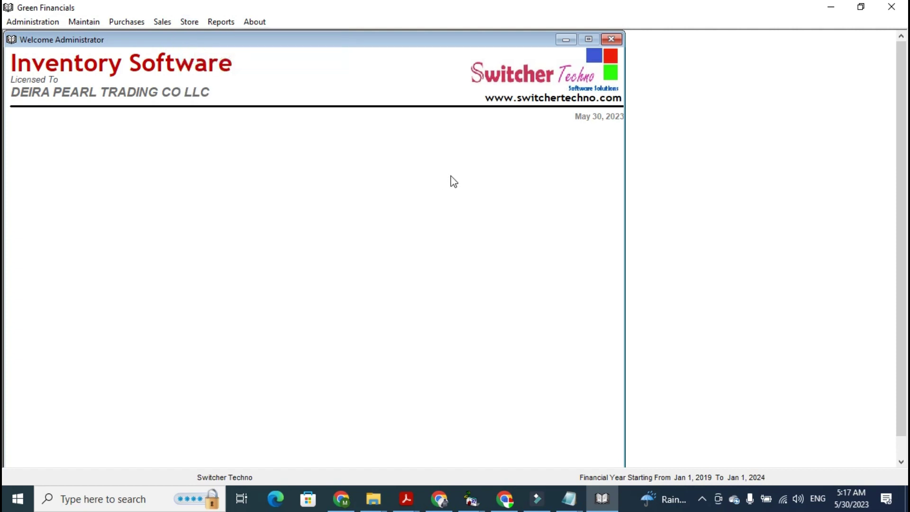
pyautogui.click(465, 116)
pyautogui.write('s')
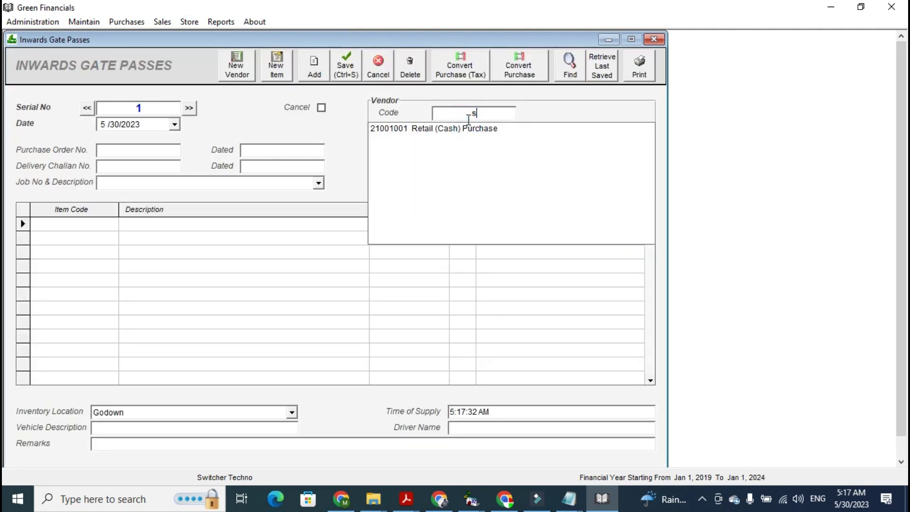
# Step: Create and save a new vendor account named ABC VENDOR under the Credit Vendors type
pyautogui.click(237, 66)
pyautogui.click(251, 111)
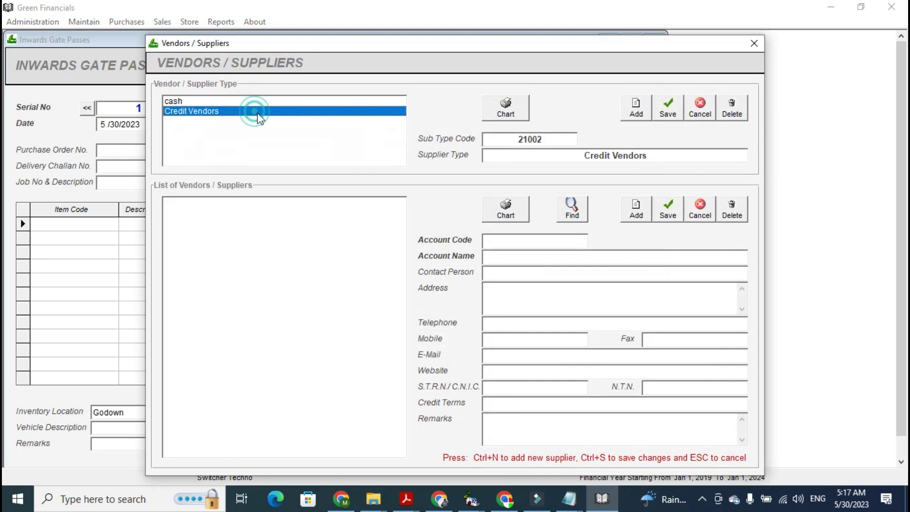
pyautogui.click(635, 210)
pyautogui.write('ABC VEN')
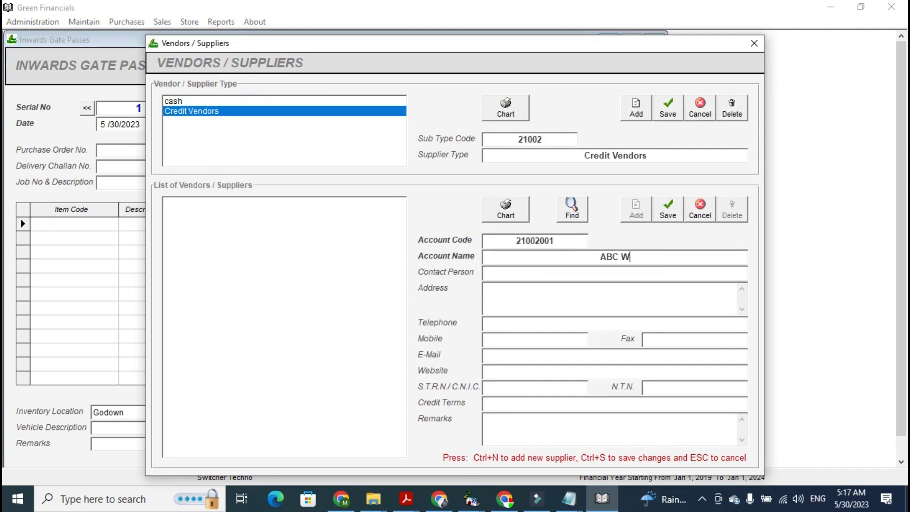
pyautogui.write('DOR')
pyautogui.click(668, 208)
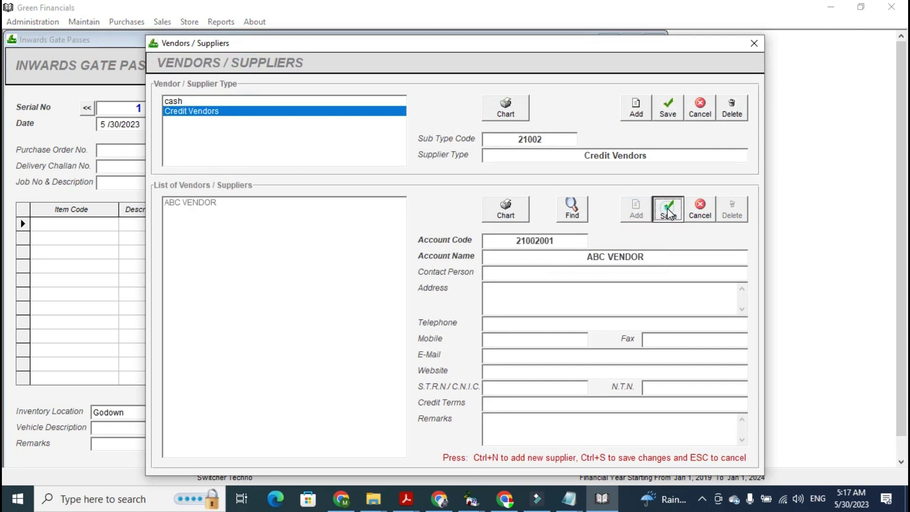
# Step: Close the vendor form and select ABC VENDOR as the vendor on the inwards gate pass
pyautogui.click(753, 43)
pyautogui.click(433, 110)
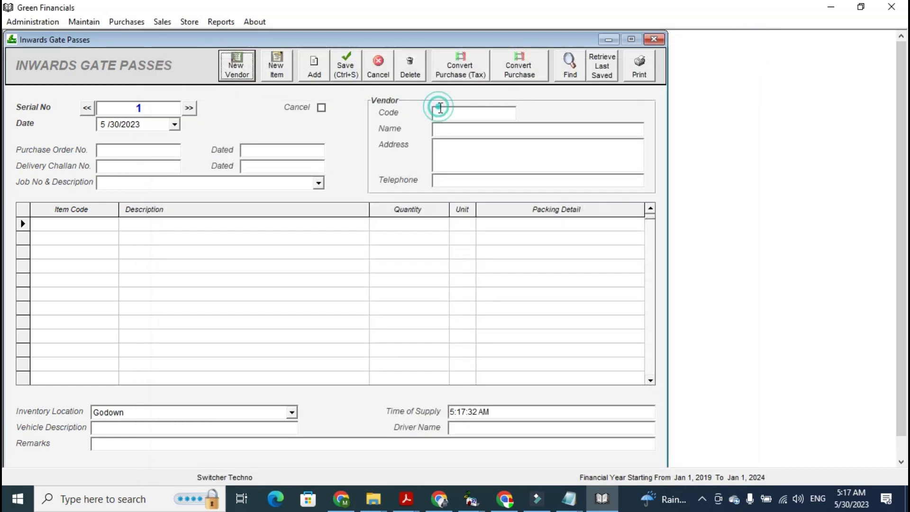
pyautogui.write('ABC')
pyautogui.press('Return')
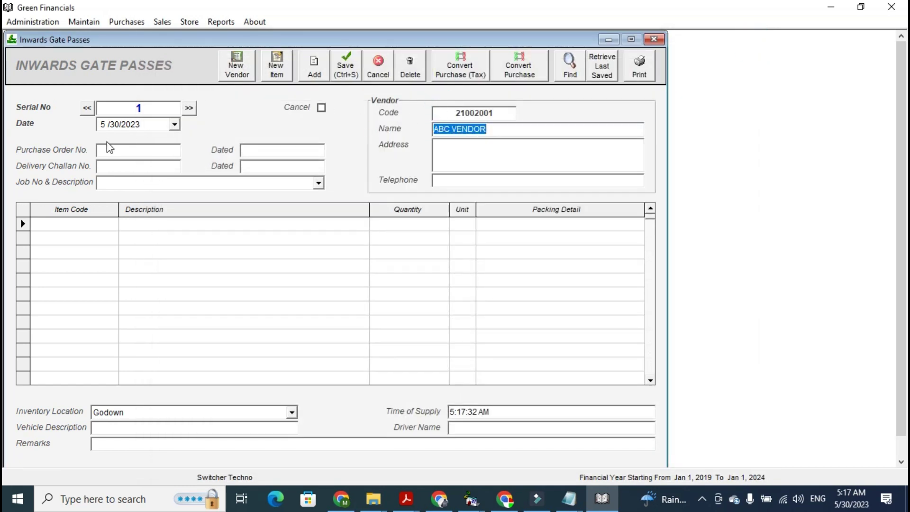
pyautogui.click(118, 152)
pyautogui.click(126, 170)
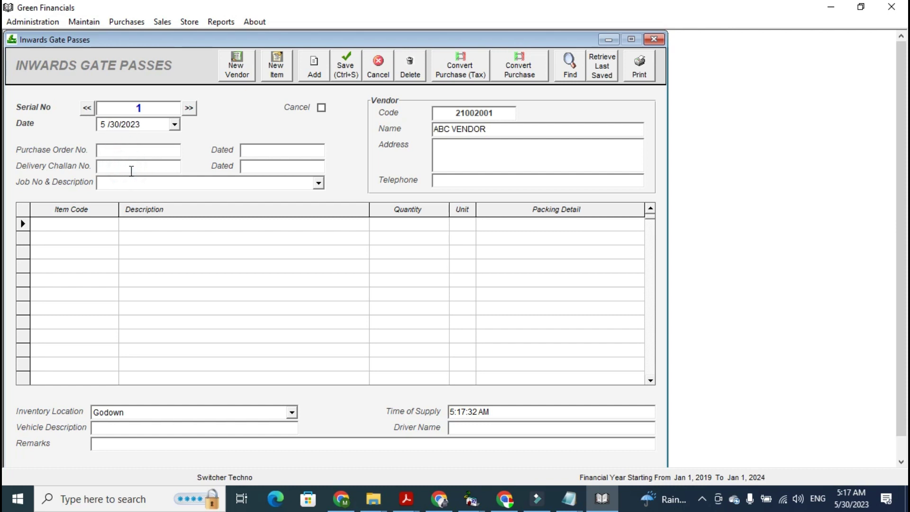
# Step: Add item 1010001 (19 LITR BOTTLE) to the gate pass with a quantity of 500
pyautogui.click(110, 224)
pyautogui.write('10')
pyautogui.press('Down')
pyautogui.press('Return')
pyautogui.write('500')
pyautogui.press('Return')
pyautogui.press('Return')
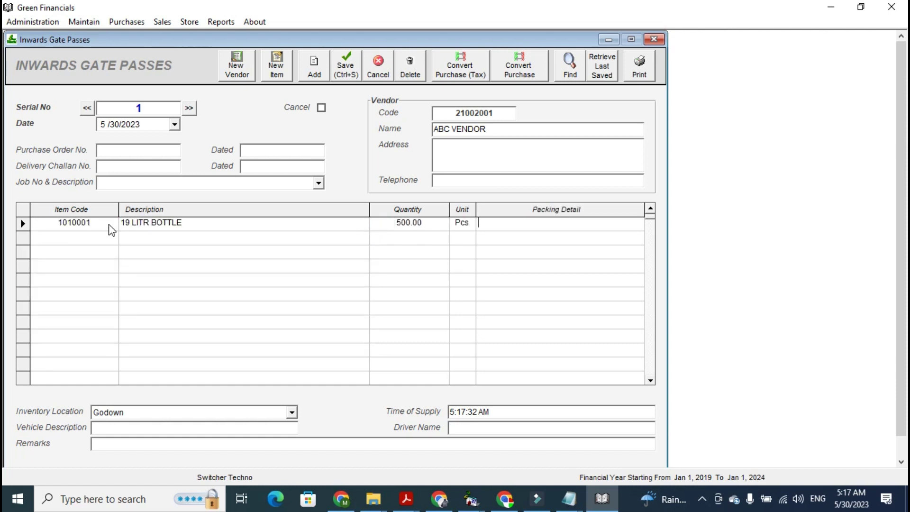
# Step: Set the gate pass's inventory location to Warehouse, record it through its print preview, and close the preview
pyautogui.click(479, 414)
pyautogui.click(482, 427)
pyautogui.click(480, 441)
pyautogui.click(246, 429)
pyautogui.click(250, 444)
pyautogui.click(291, 412)
pyautogui.click(286, 447)
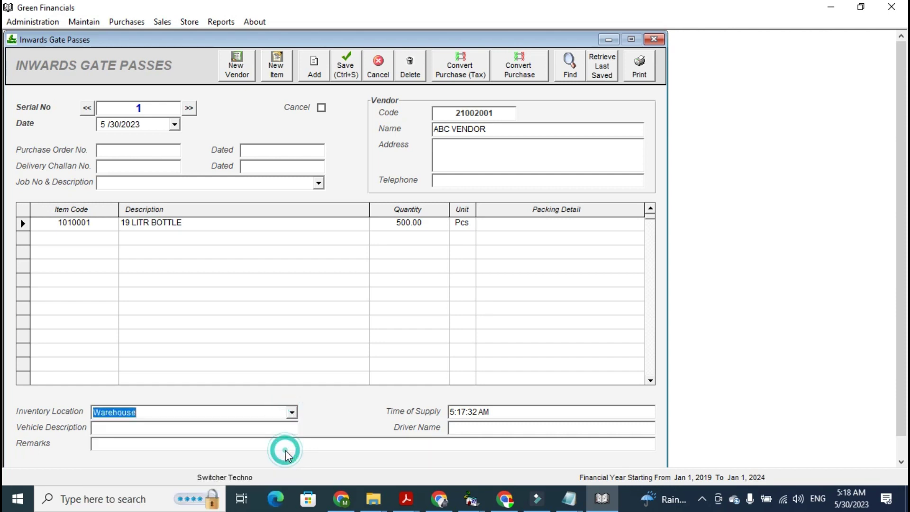
pyautogui.click(637, 75)
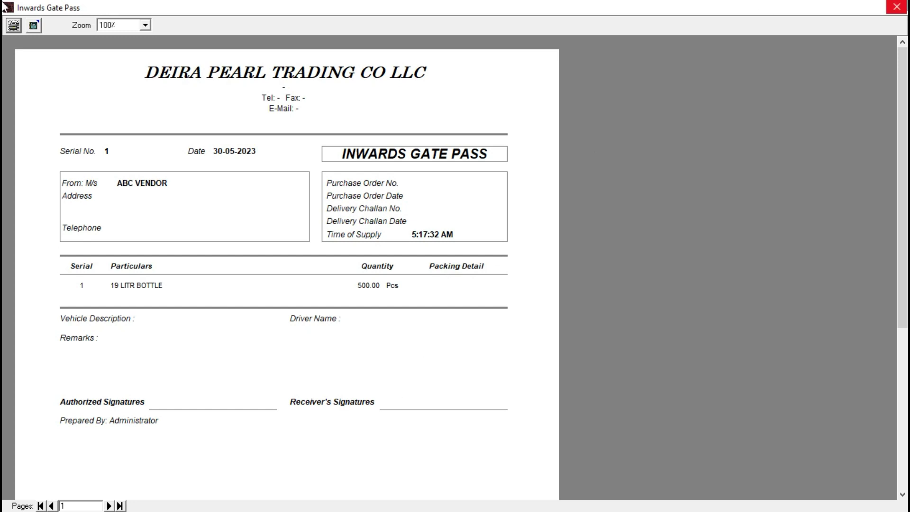
pyautogui.click(897, 6)
# Step: Display the inventory ledger of the 19 LITR BOTTLE item
pyautogui.click(220, 21)
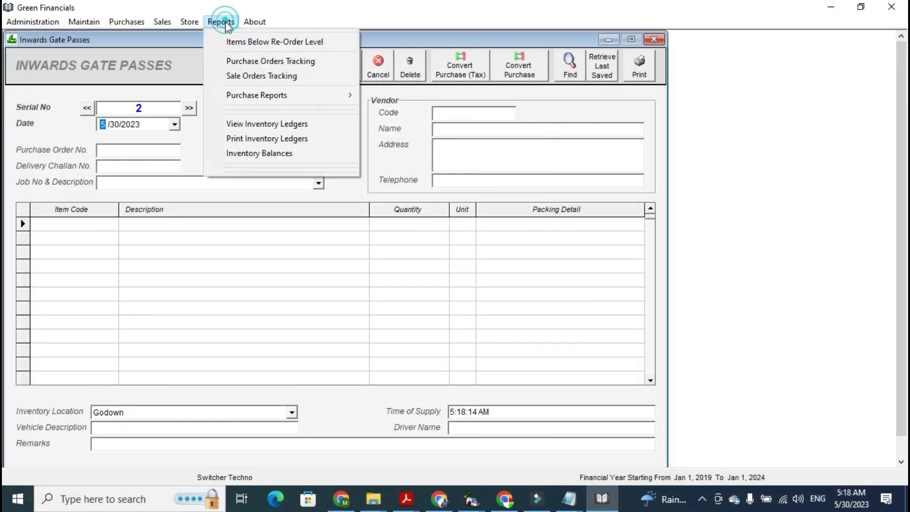
pyautogui.click(265, 124)
pyautogui.click(514, 105)
pyautogui.press('Return')
pyautogui.write('19')
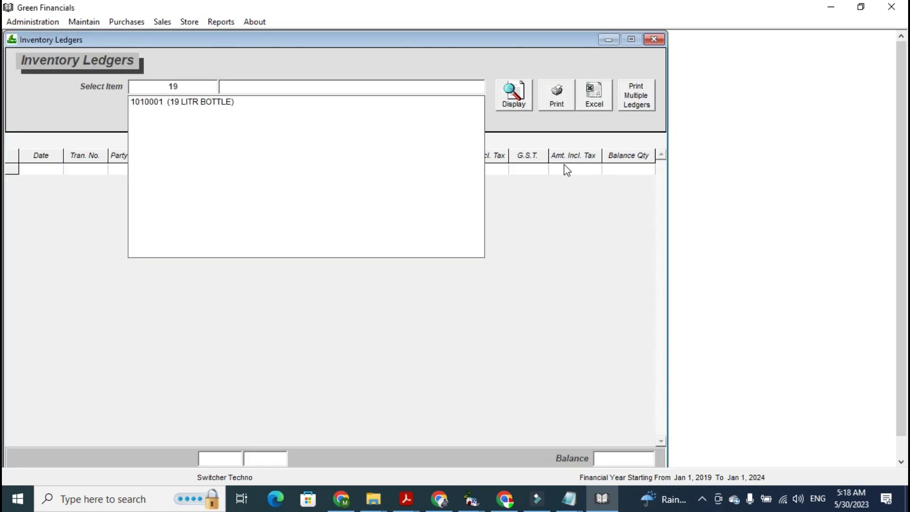
pyautogui.press('Return')
pyautogui.click(512, 99)
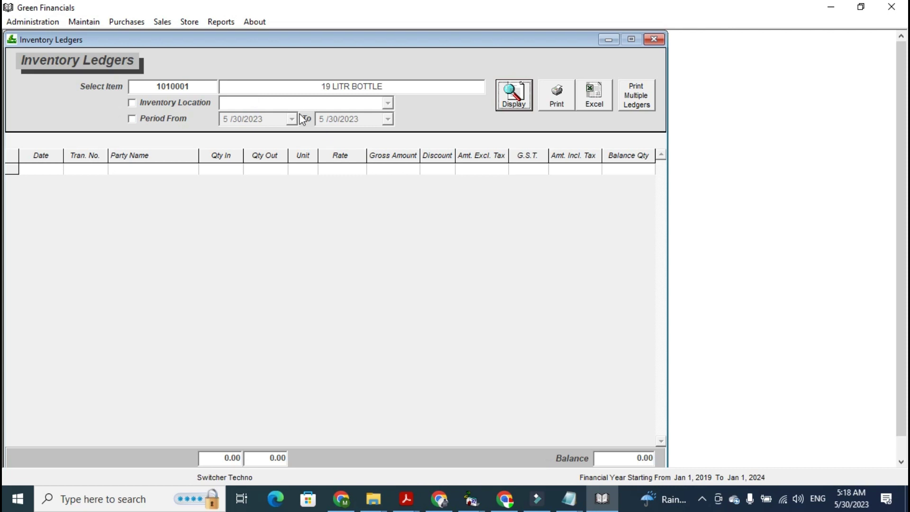
# Step: Display the item's ledger again filtered by the Warehouse location, and close the ledger and gate pass forms
pyautogui.click(197, 101)
pyautogui.click(388, 103)
pyautogui.click(378, 137)
pyautogui.click(524, 98)
pyautogui.click(654, 40)
pyautogui.click(651, 39)
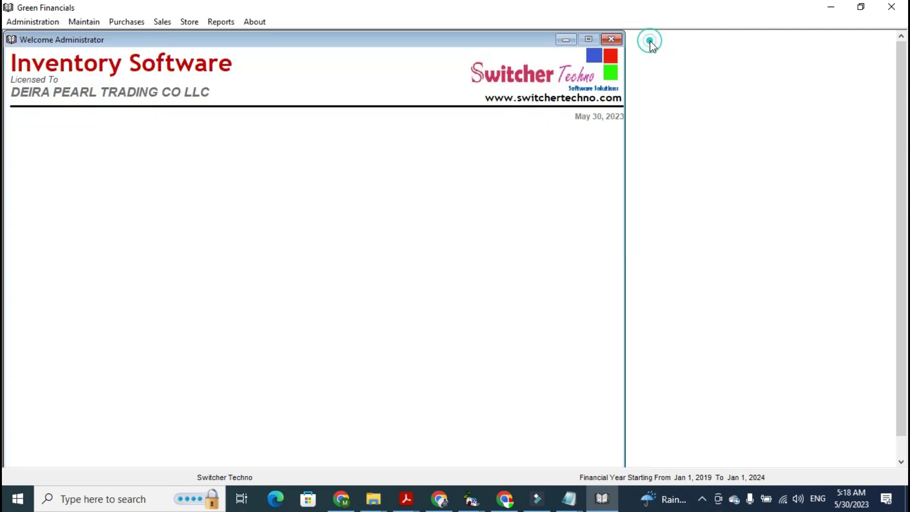
# Step: Set inventory movement to go through Inwards Gate Passes and Outwards Gate Passes, and save the settings
pyautogui.click(84, 22)
pyautogui.click(126, 124)
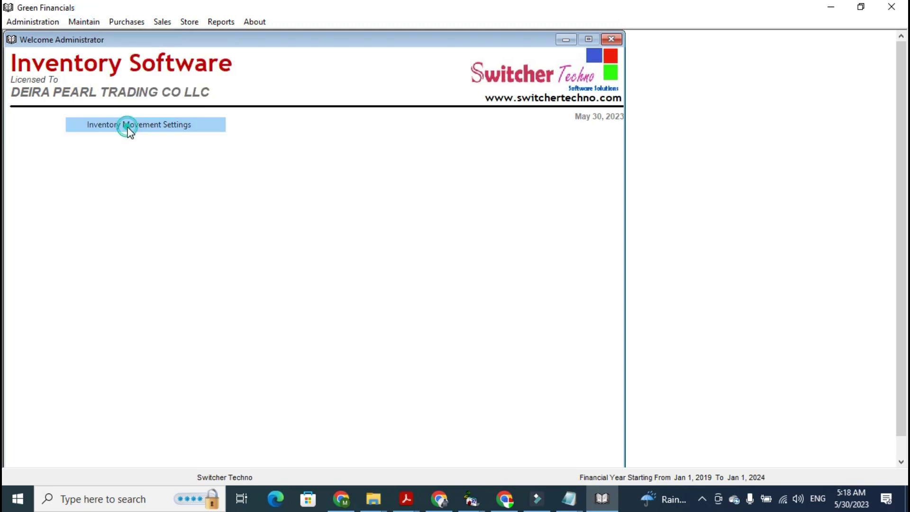
pyautogui.click(436, 216)
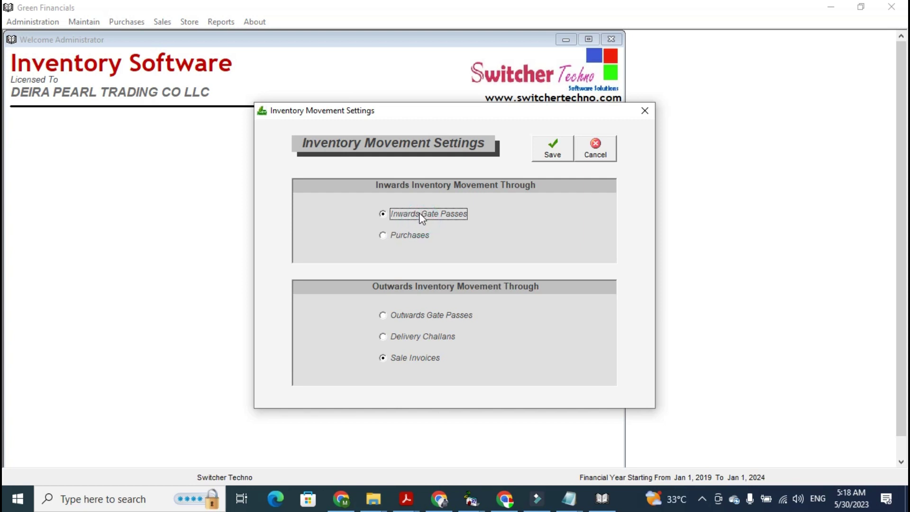
pyautogui.click(432, 317)
pyautogui.click(553, 151)
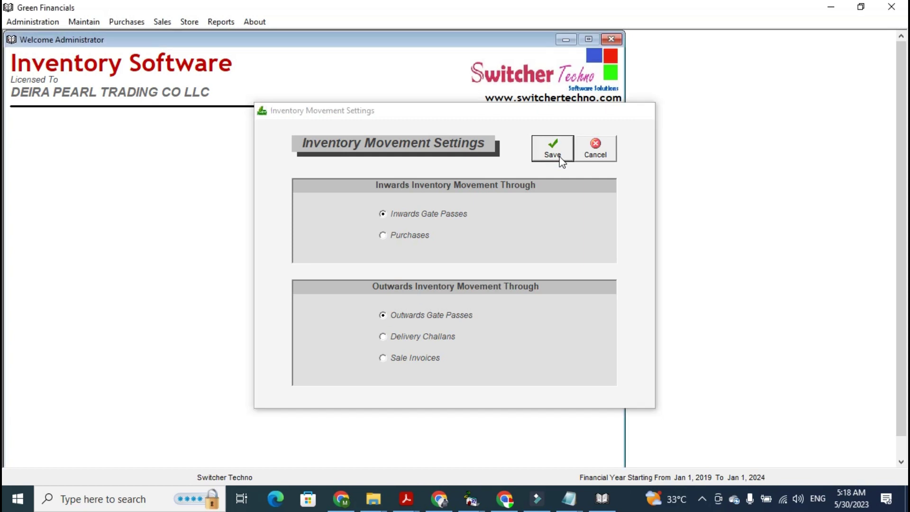
# Step: Reopen inwards gate pass number 1 and save it again
pyautogui.click(192, 22)
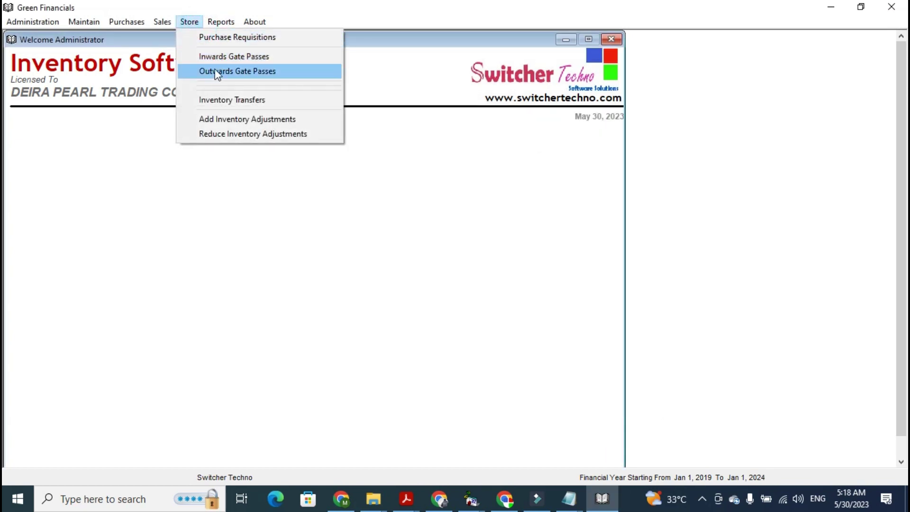
pyautogui.click(212, 58)
pyautogui.click(87, 108)
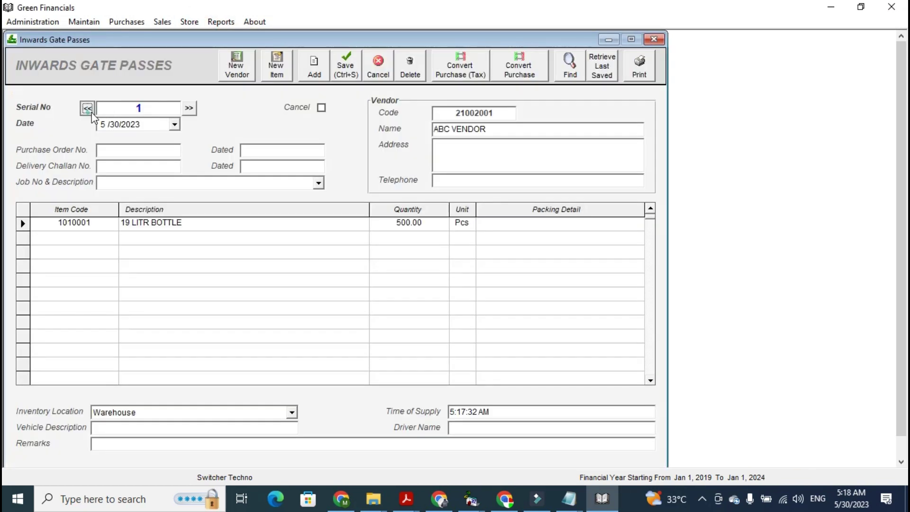
pyautogui.click(346, 66)
# Step: Display the inventory balances for all items, first without a location filter and again for the Warehouse location
pyautogui.click(221, 22)
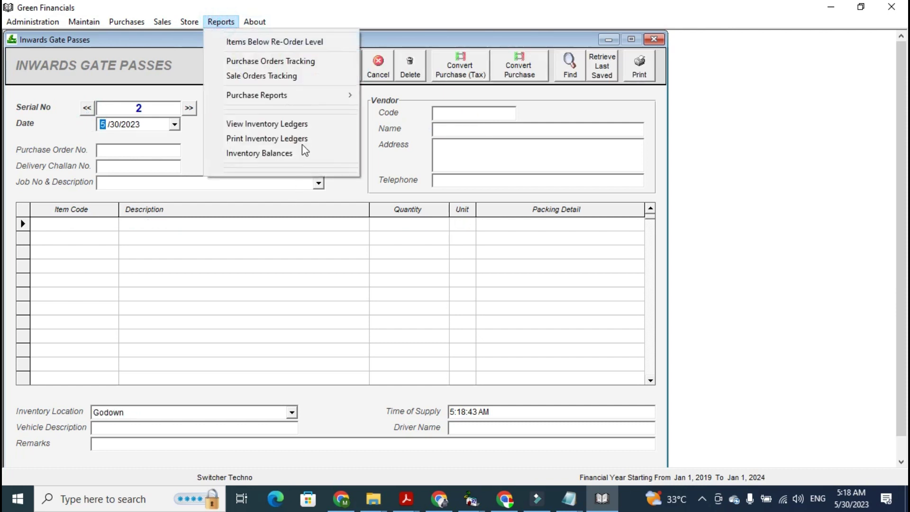
pyautogui.click(299, 156)
pyautogui.click(519, 166)
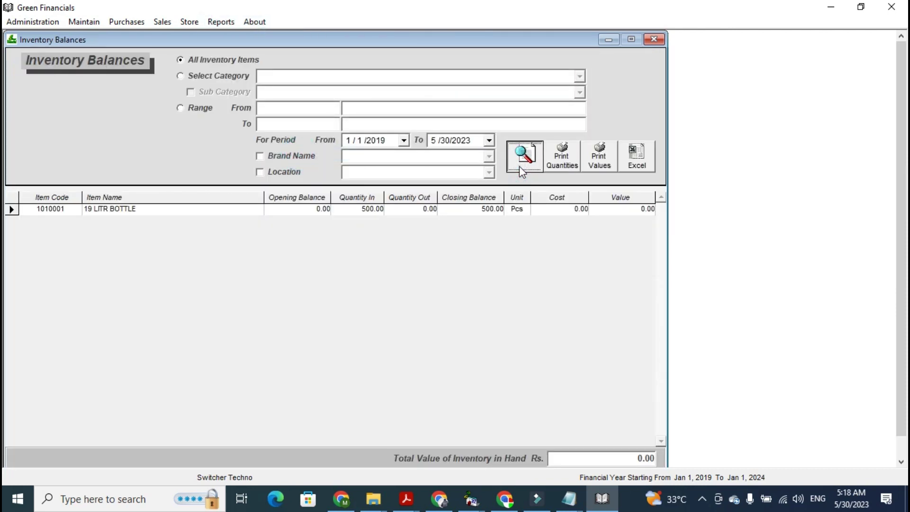
pyautogui.click(285, 170)
pyautogui.click(489, 172)
pyautogui.click(480, 207)
pyautogui.click(522, 161)
# Step: Display the inventory balances for the Main Store location and for the Godown location
pyautogui.click(489, 172)
pyautogui.click(474, 196)
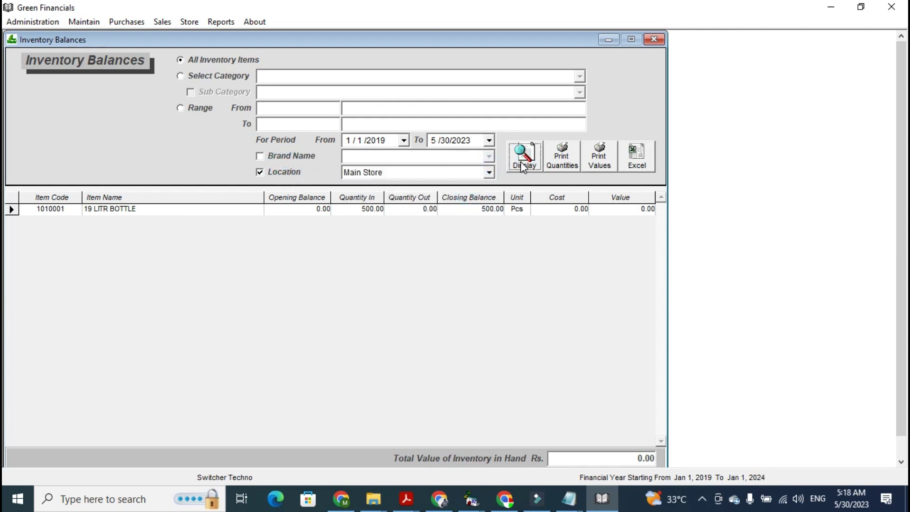
pyautogui.click(520, 162)
pyautogui.click(489, 172)
pyautogui.click(465, 185)
pyautogui.click(522, 161)
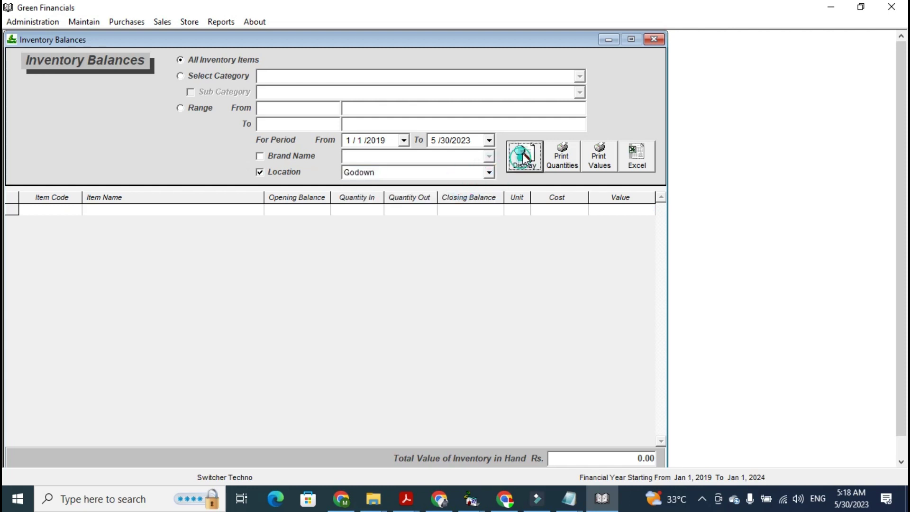
# Step: Display the inventory balances for Warehouse once more, and close the balances report and the gate pass form
pyautogui.click(489, 173)
pyautogui.click(464, 209)
pyautogui.click(522, 164)
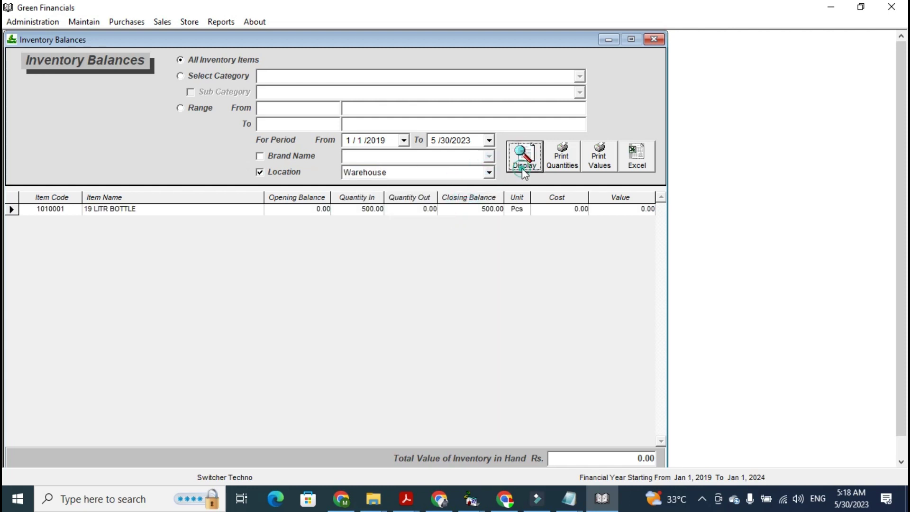
pyautogui.click(653, 38)
pyautogui.click(653, 39)
# Step: Start an inventory transfer from the Warehouse location to the Main Store location
pyautogui.click(189, 22)
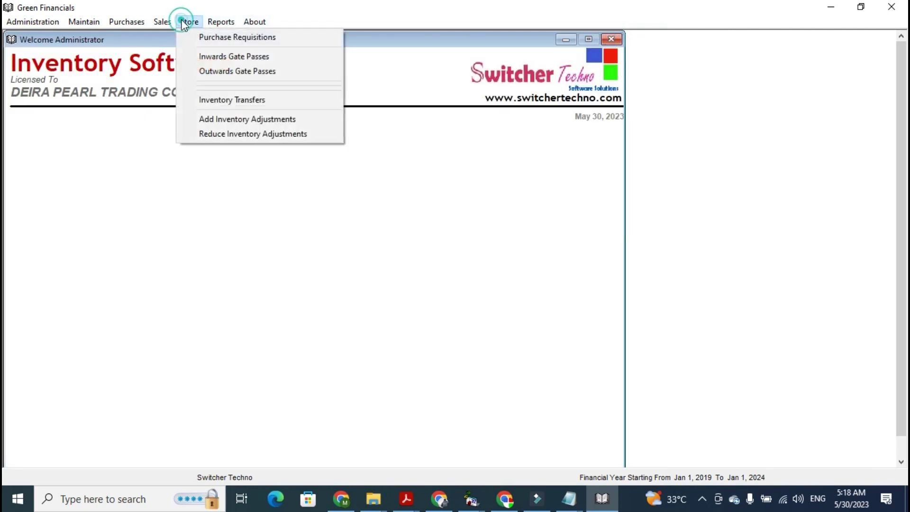
pyautogui.click(231, 101)
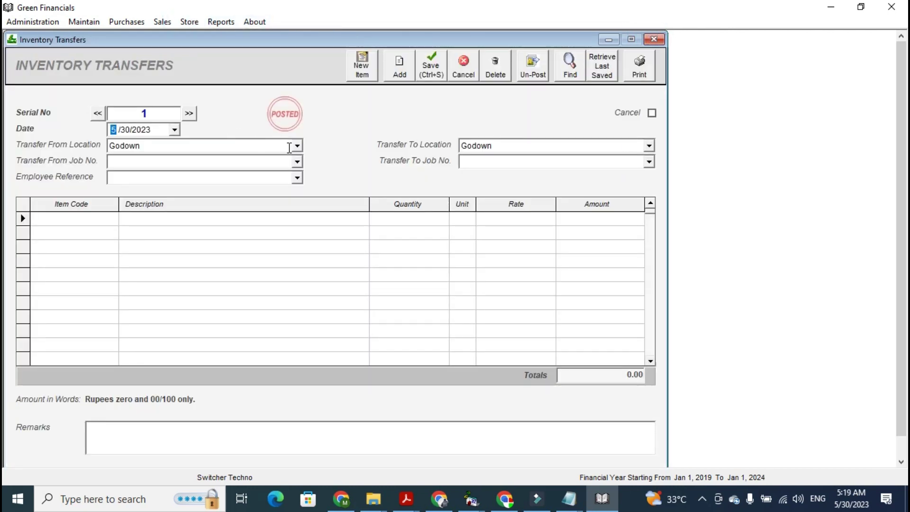
pyautogui.click(296, 146)
pyautogui.click(290, 182)
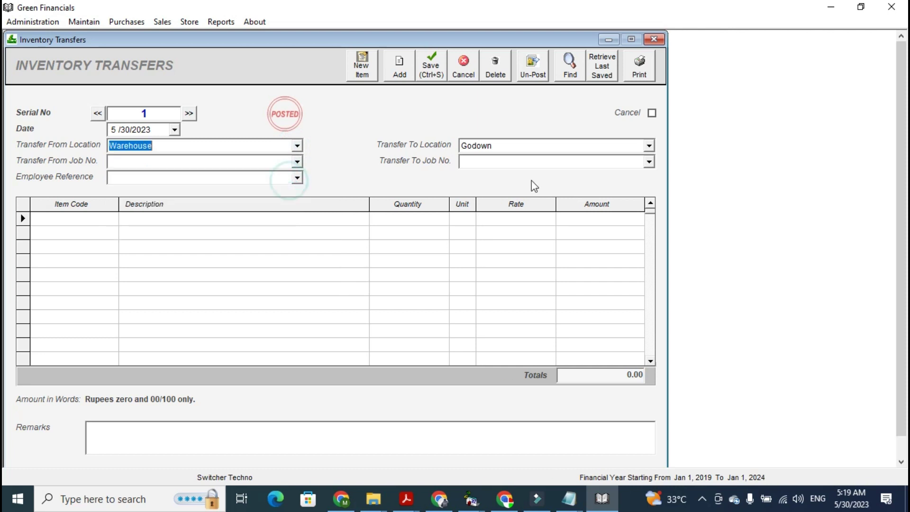
pyautogui.click(647, 148)
pyautogui.click(602, 172)
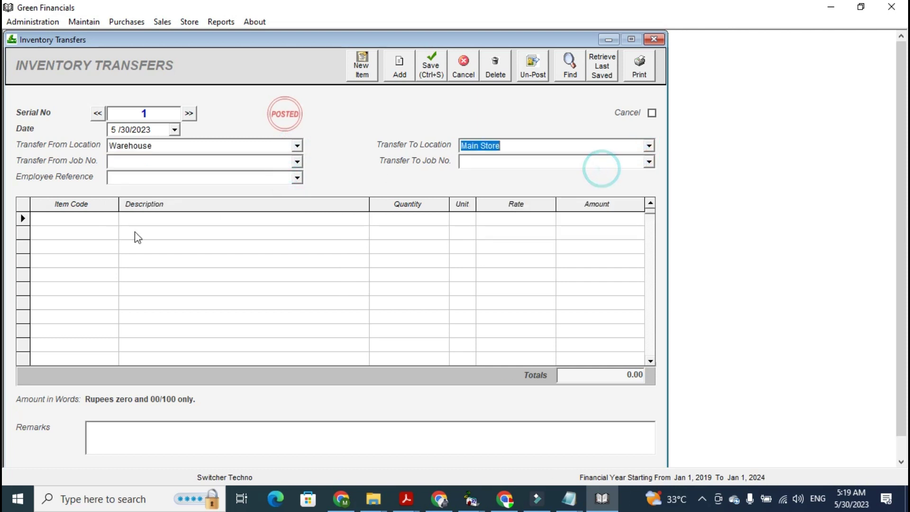
# Step: Add 50 pieces of the 19 LITR BOTTLE item to the transfer, record it through its print preview, and close the preview
pyautogui.click(104, 220)
pyautogui.write('19')
pyautogui.press('Return')
pyautogui.press('Return')
pyautogui.write('50')
pyautogui.press('Return')
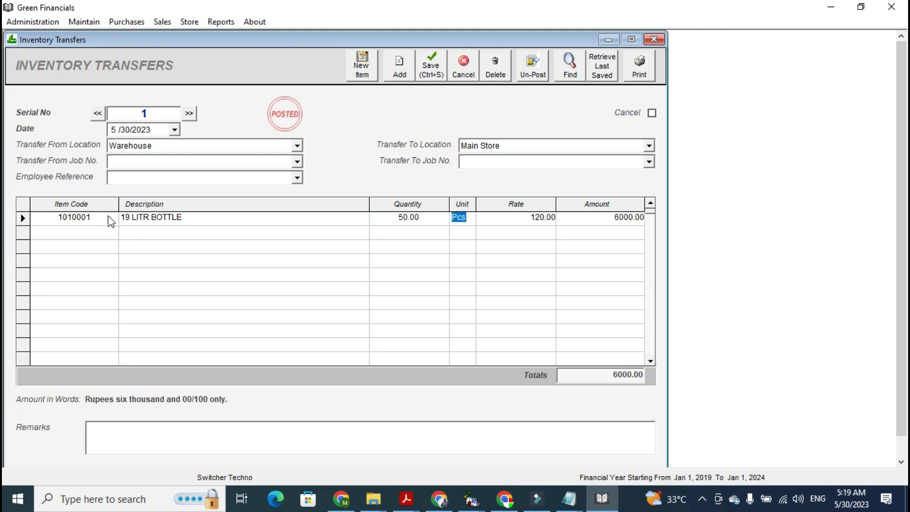
pyautogui.click(638, 65)
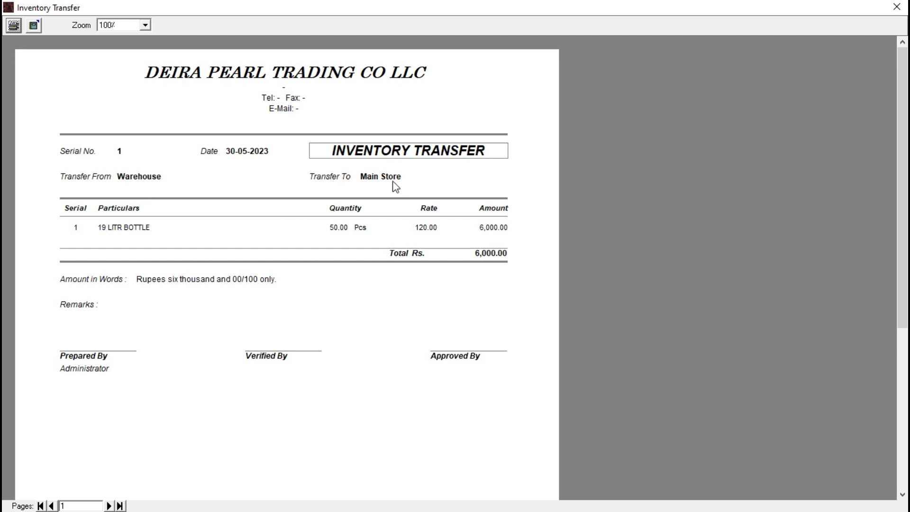
pyautogui.click(896, 6)
# Step: Display the inventory balances for the Warehouse location and check the item's closing balance
pyautogui.click(221, 21)
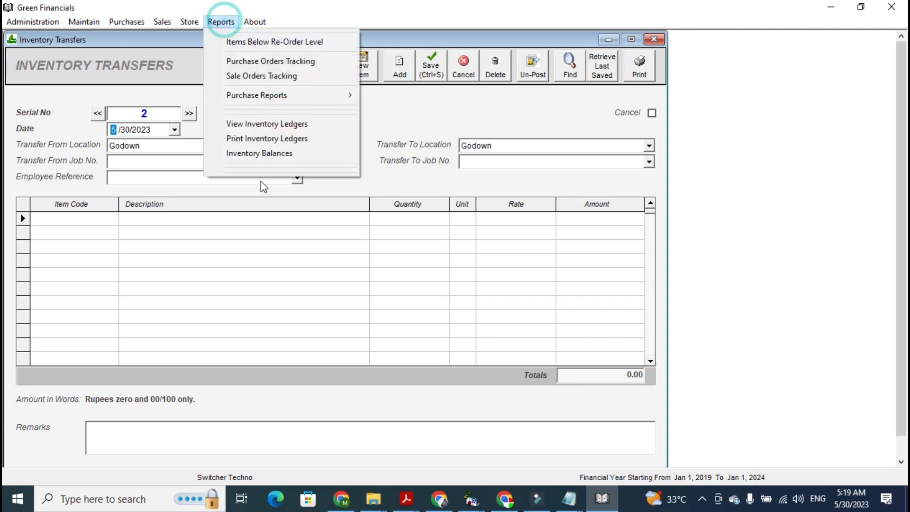
pyautogui.click(265, 157)
pyautogui.click(287, 172)
pyautogui.click(281, 173)
pyautogui.click(489, 172)
pyautogui.click(476, 205)
pyautogui.click(522, 151)
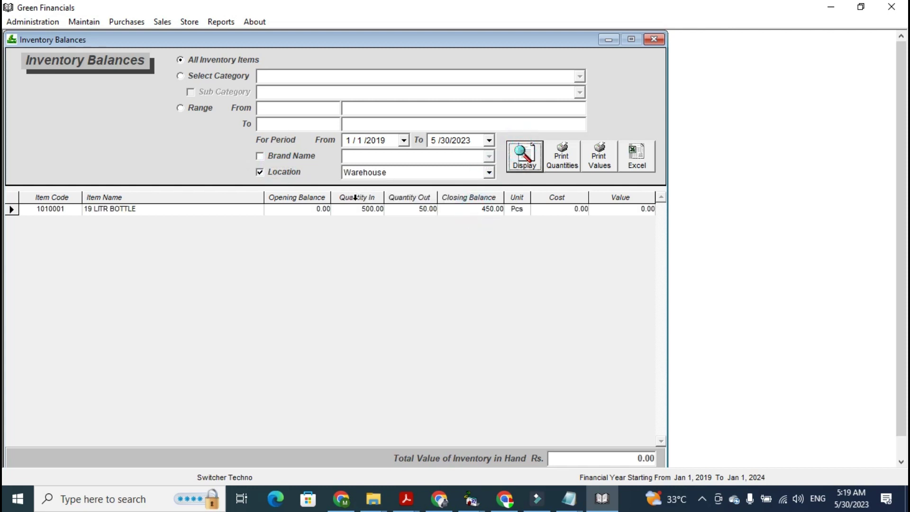
pyautogui.click(468, 209)
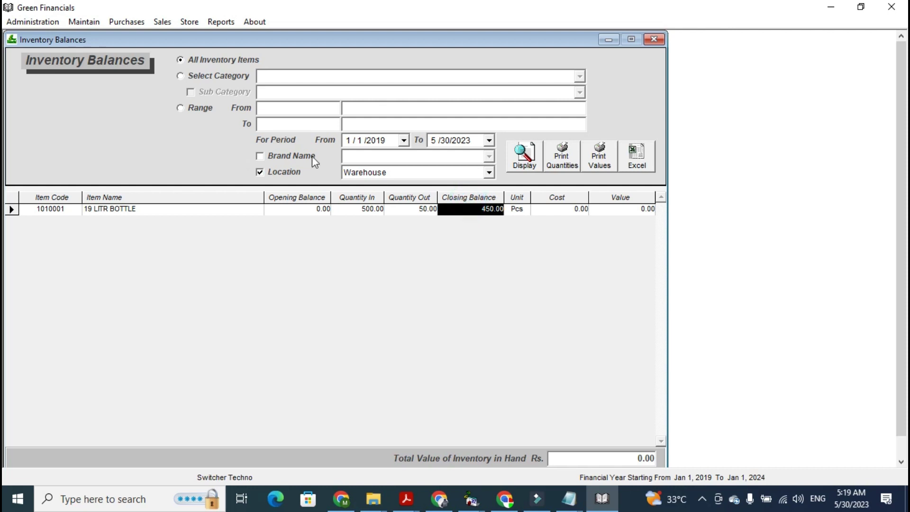
# Step: Display the inventory balances for the Main Store location and check the item's quantity in
pyautogui.click(489, 172)
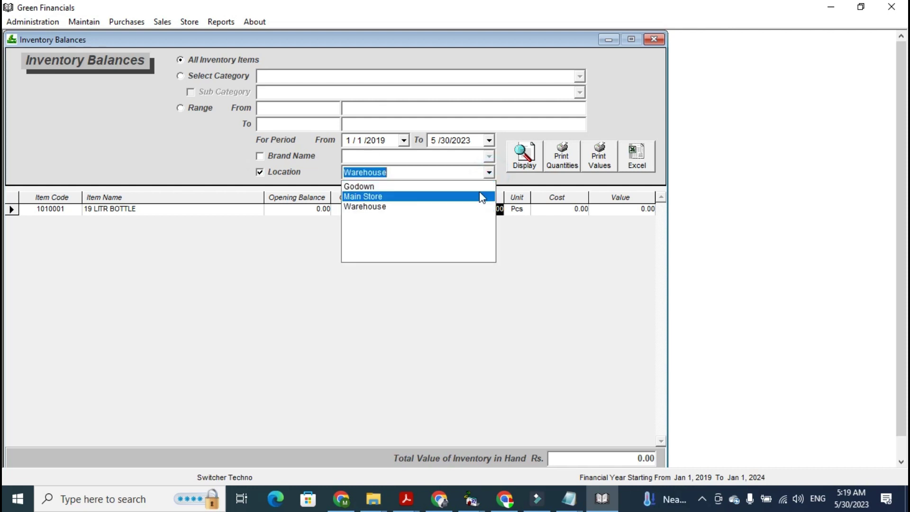
pyautogui.click(478, 195)
pyautogui.click(521, 163)
pyautogui.click(445, 253)
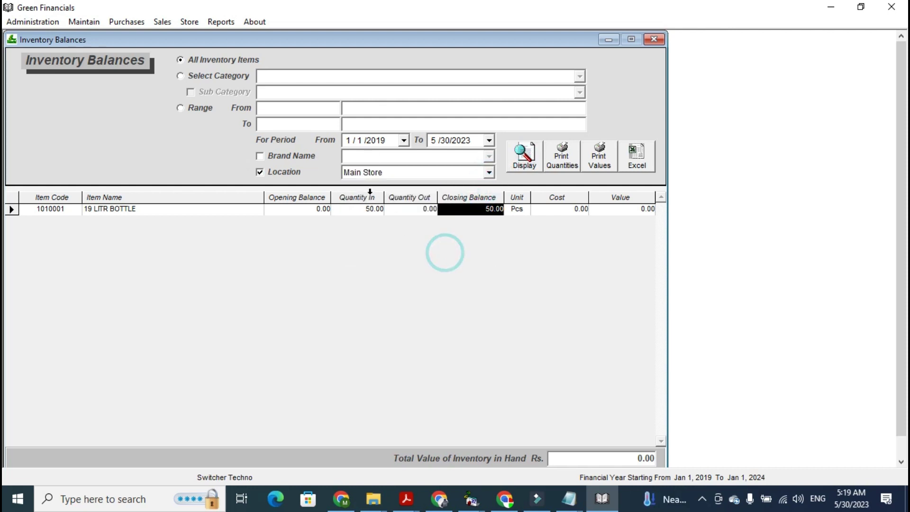
pyautogui.click(370, 197)
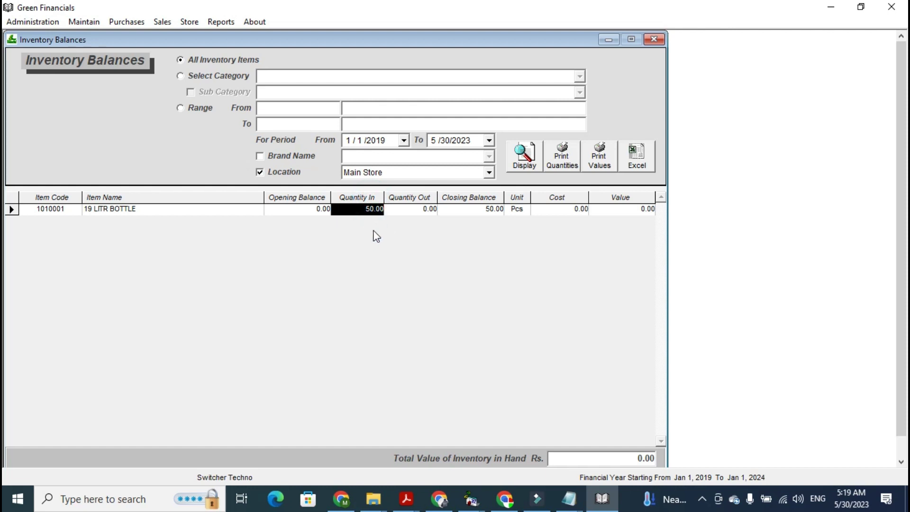
# Step: Export the Main Store balances to Excel, view the resulting workbook, and close it
pyautogui.click(635, 154)
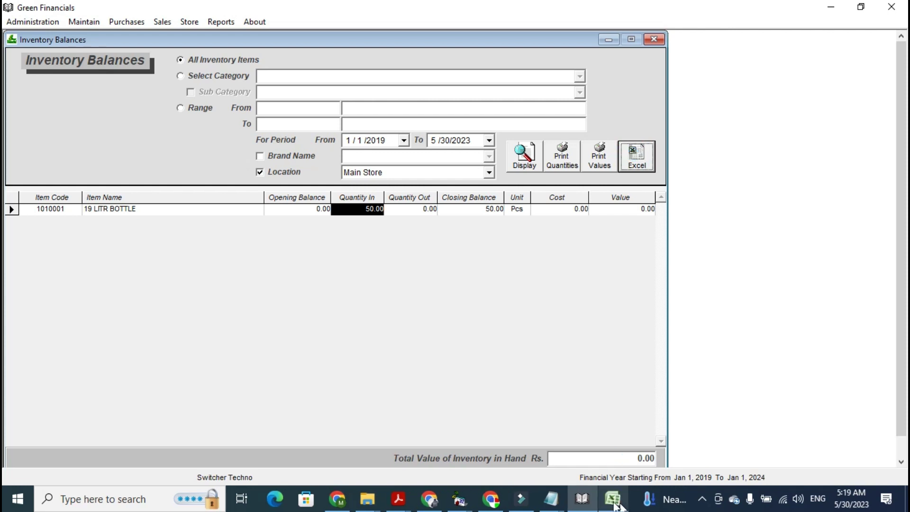
pyautogui.click(612, 502)
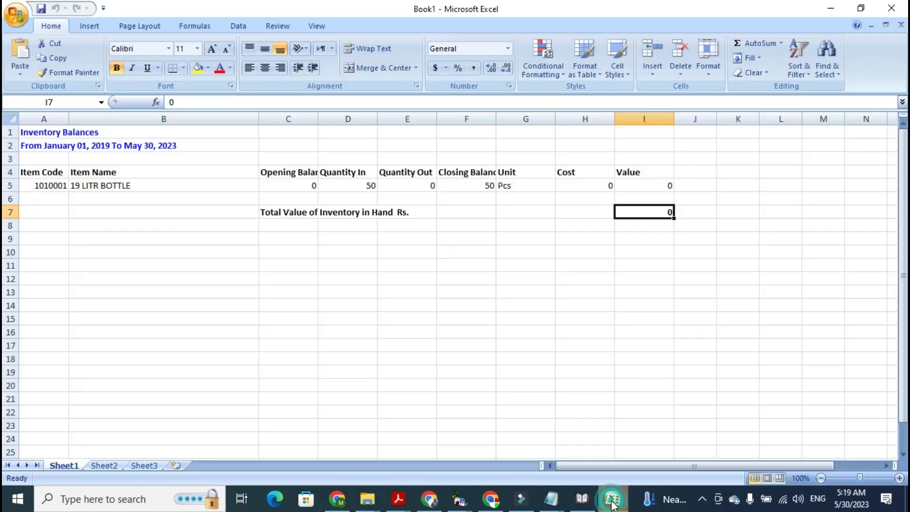
pyautogui.doubleClick(4, 16)
pyautogui.press('Return')
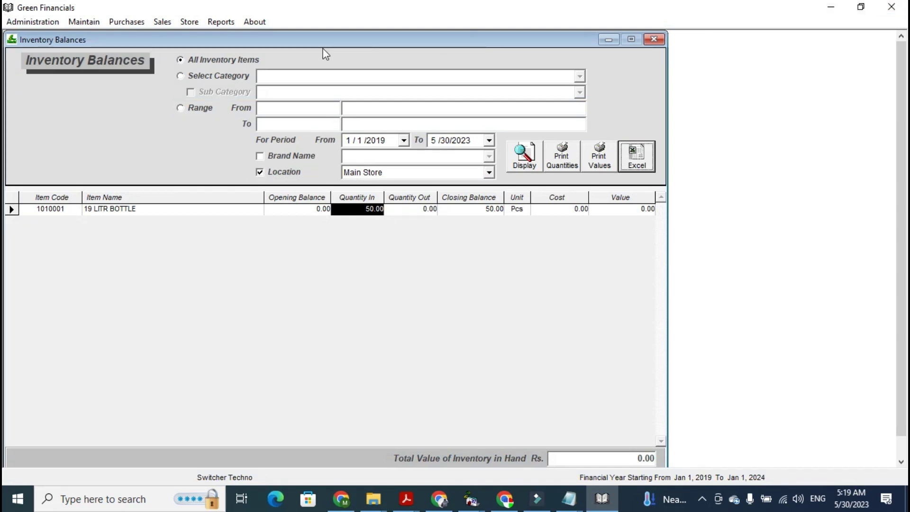
# Step: Restrict the inventory balances to the GENERAL ITEMS category and its MINERAL WATER sub category
pyautogui.click(225, 78)
pyautogui.click(580, 76)
pyautogui.click(571, 90)
pyautogui.click(231, 93)
pyautogui.click(579, 92)
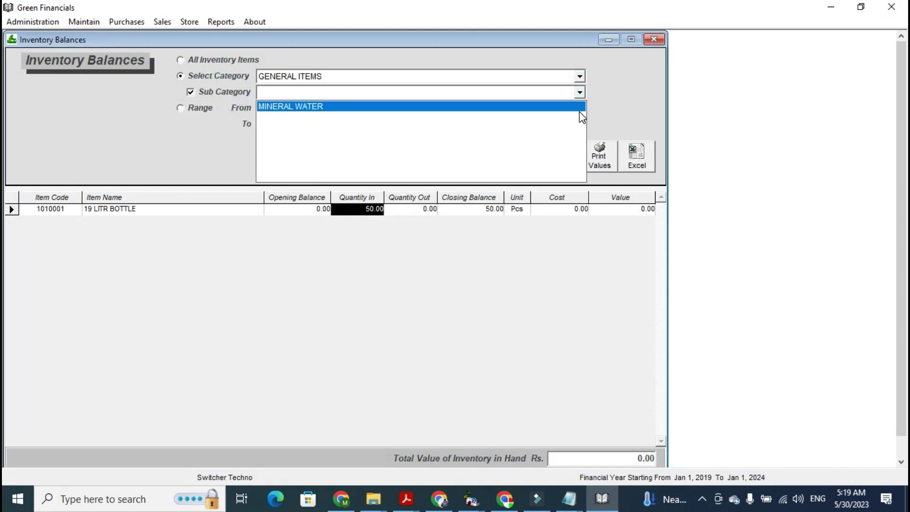
pyautogui.click(579, 109)
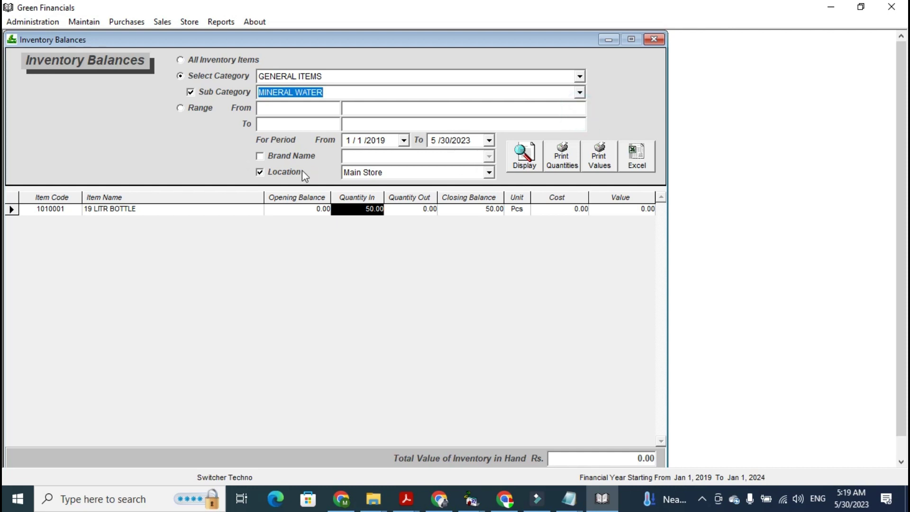
# Step: Enable the brand name filter for the inventory balances, then close the report and return to the welcome screen
pyautogui.click(297, 157)
pyautogui.click(404, 142)
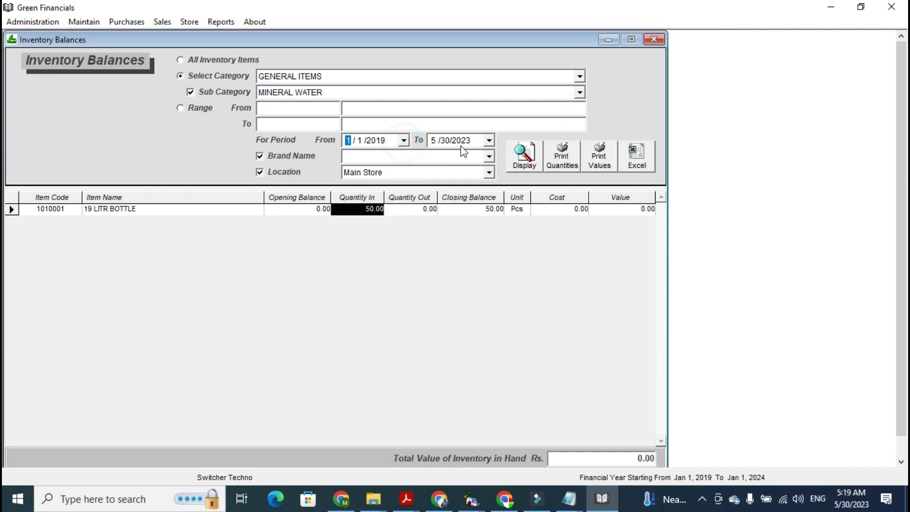
pyautogui.click(654, 38)
pyautogui.click(659, 39)
pyautogui.click(221, 21)
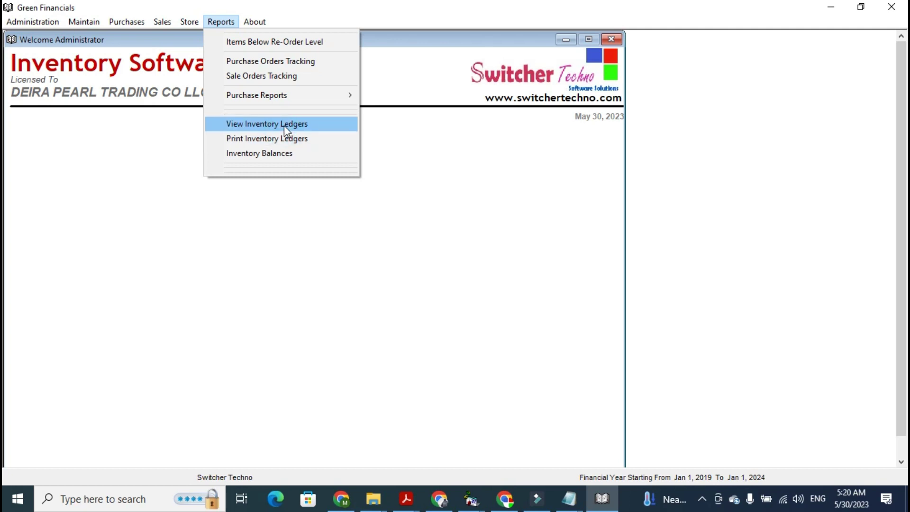
pyautogui.moveTo(297, 98)
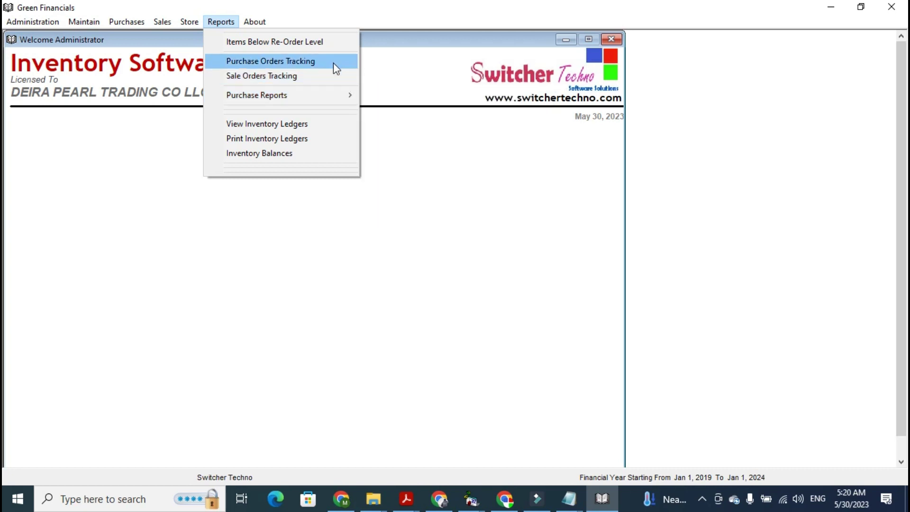
pyautogui.click(113, 126)
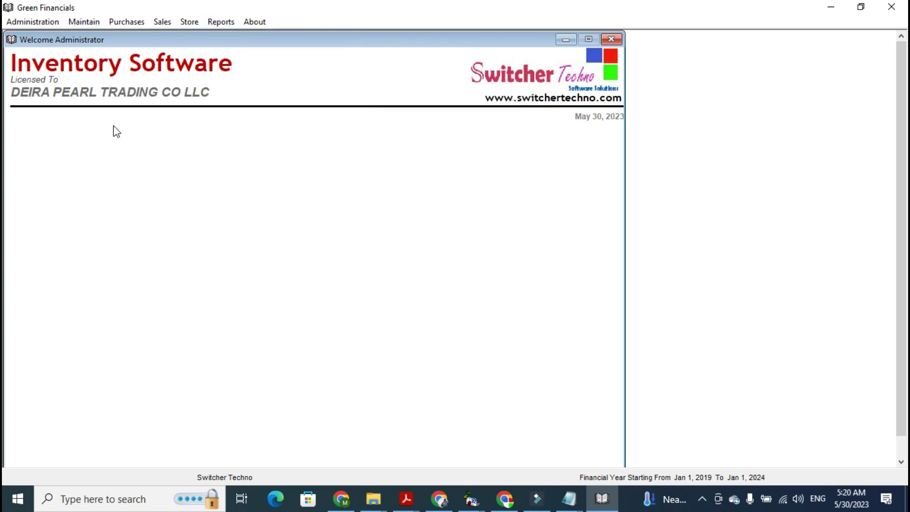